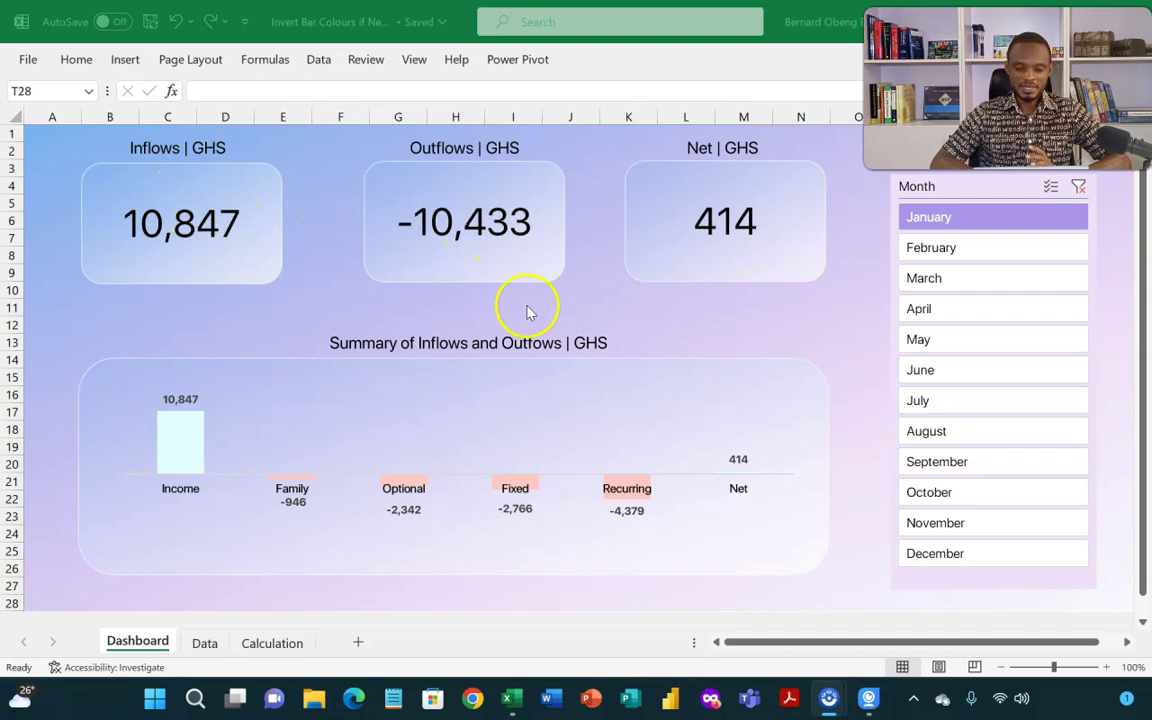
Step: Filter the dashboard by February and by March to compare how the summary chart's bars respond
click(592, 308)
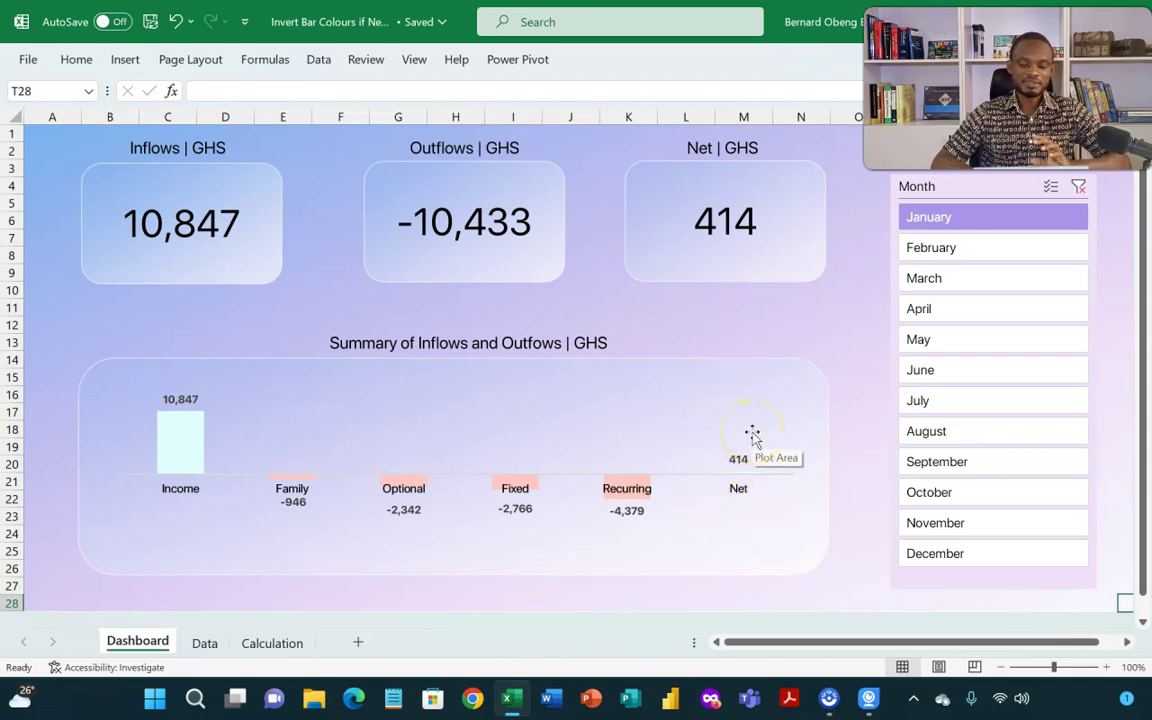
click(946, 252)
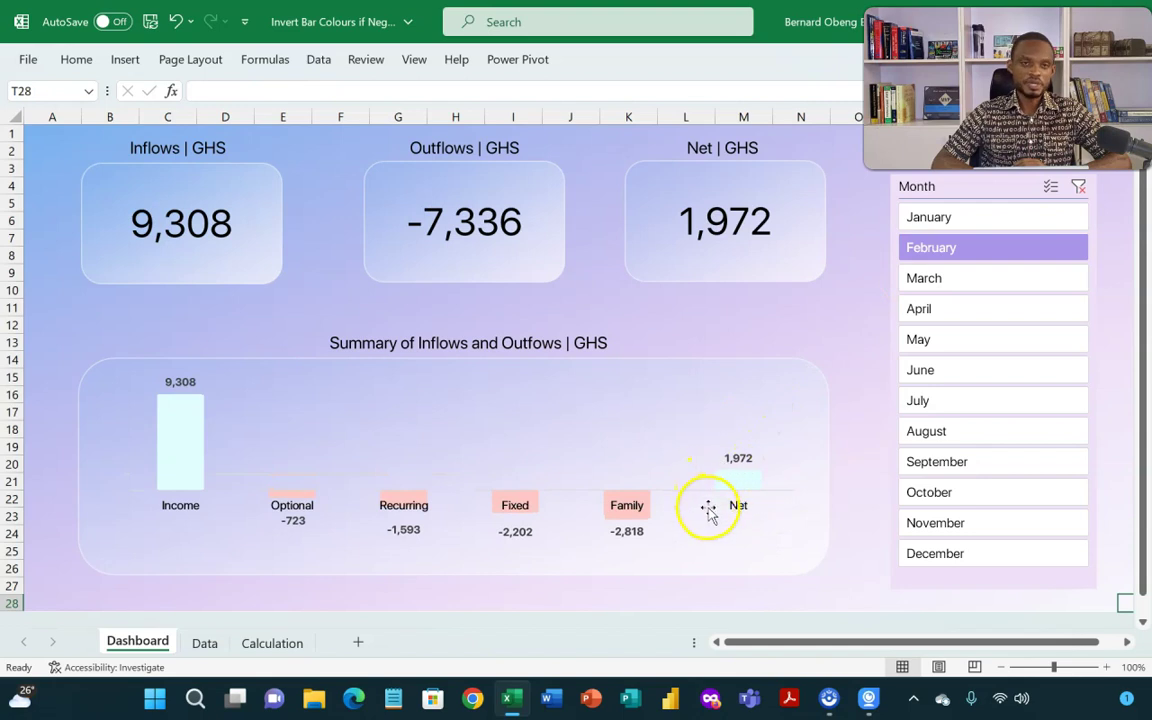
click(941, 278)
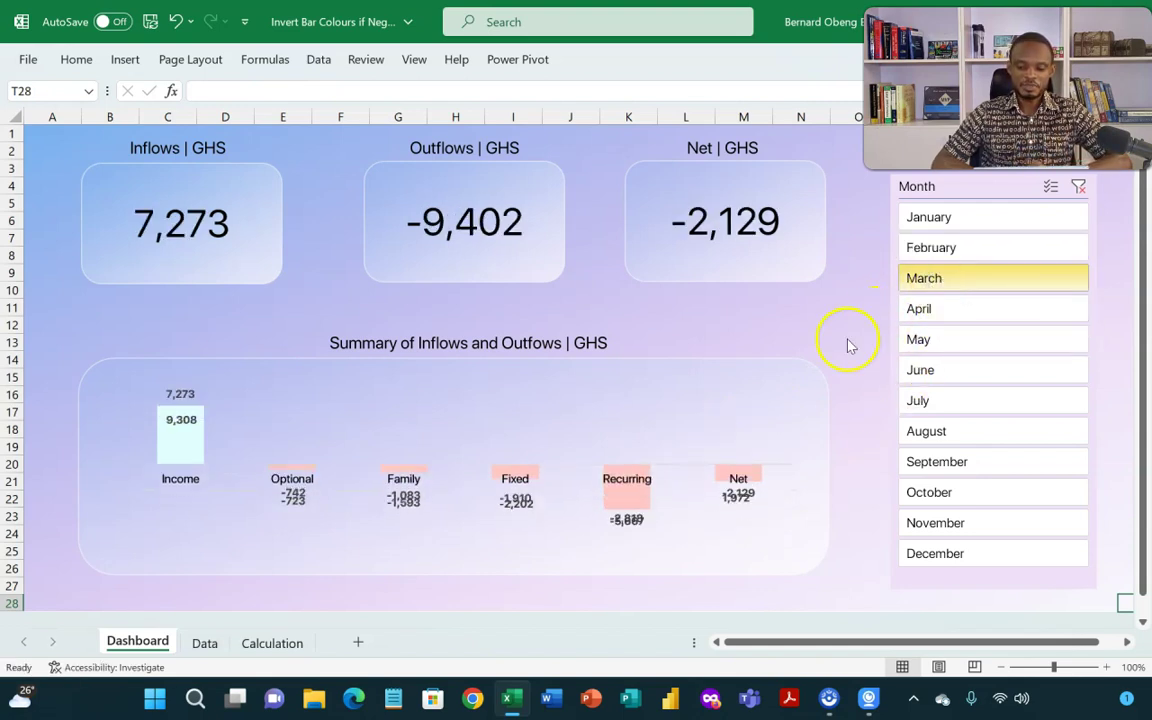
click(938, 249)
click(941, 278)
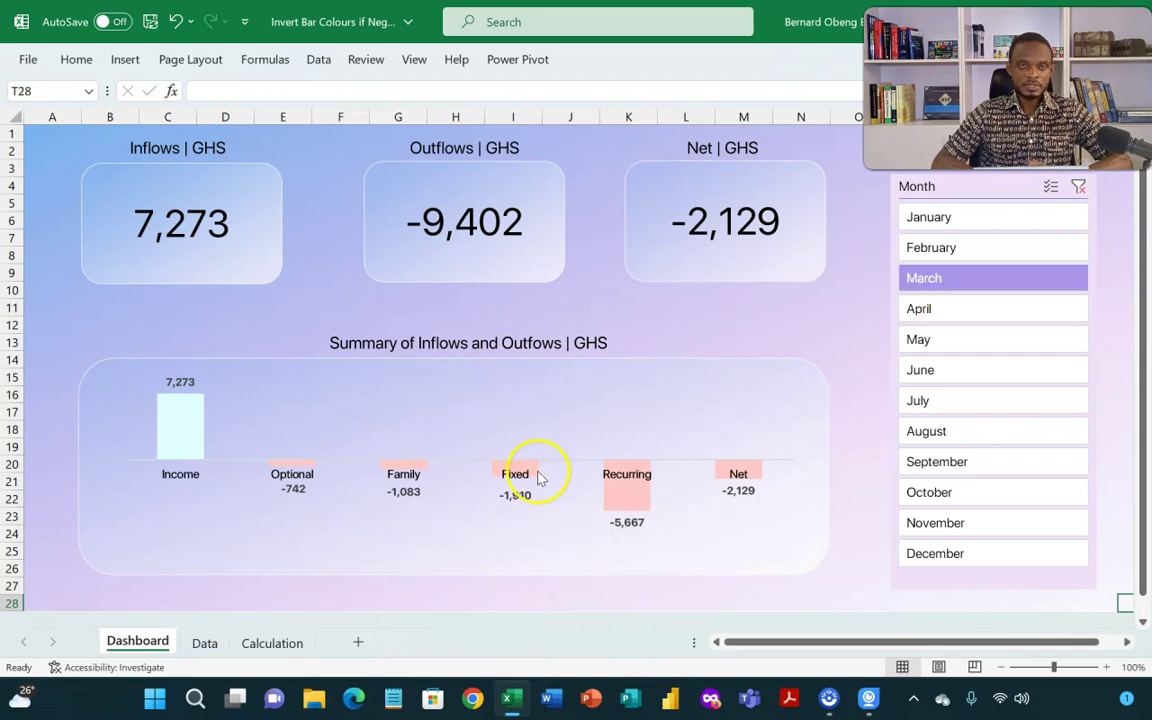
Step: Examine the transaction table on the Data sheet, covering its description, category, amount, type and class columns
click(204, 645)
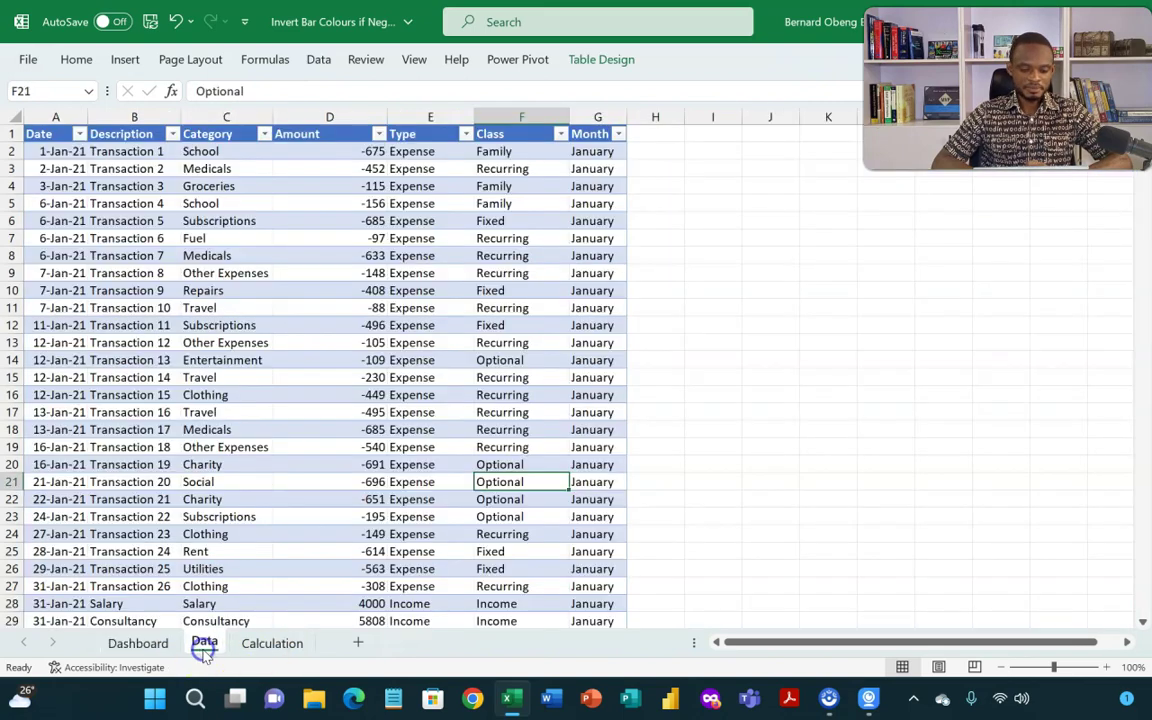
click(119, 272)
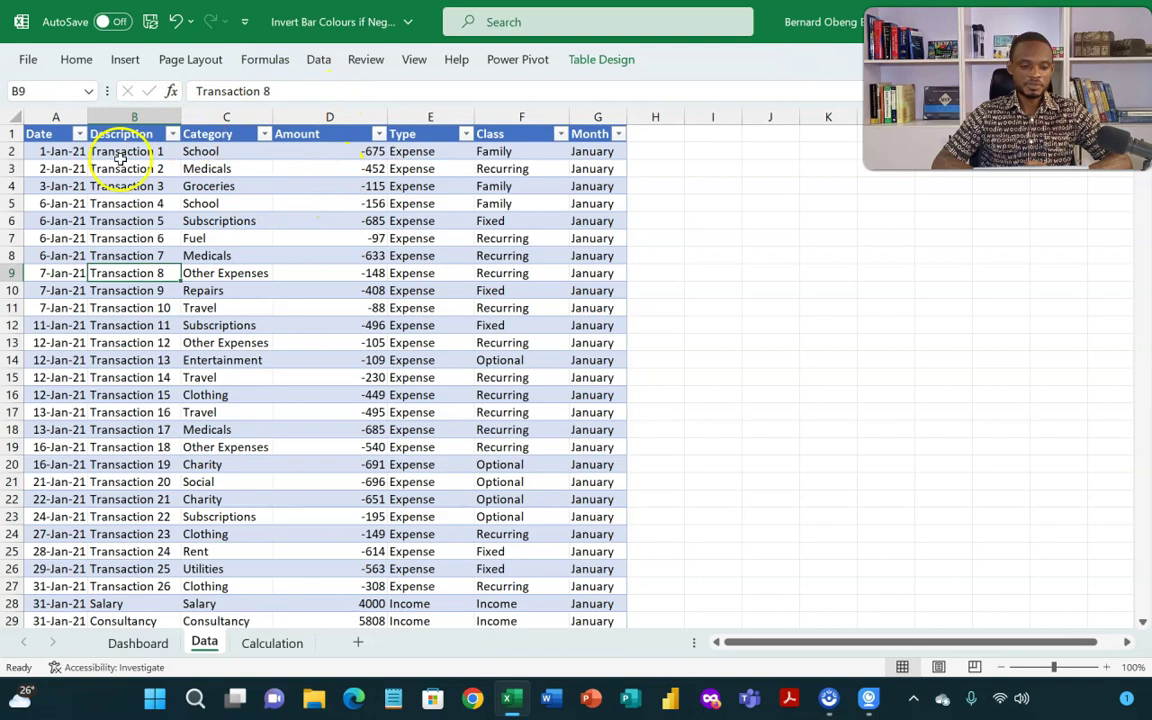
click(28, 168)
click(144, 147)
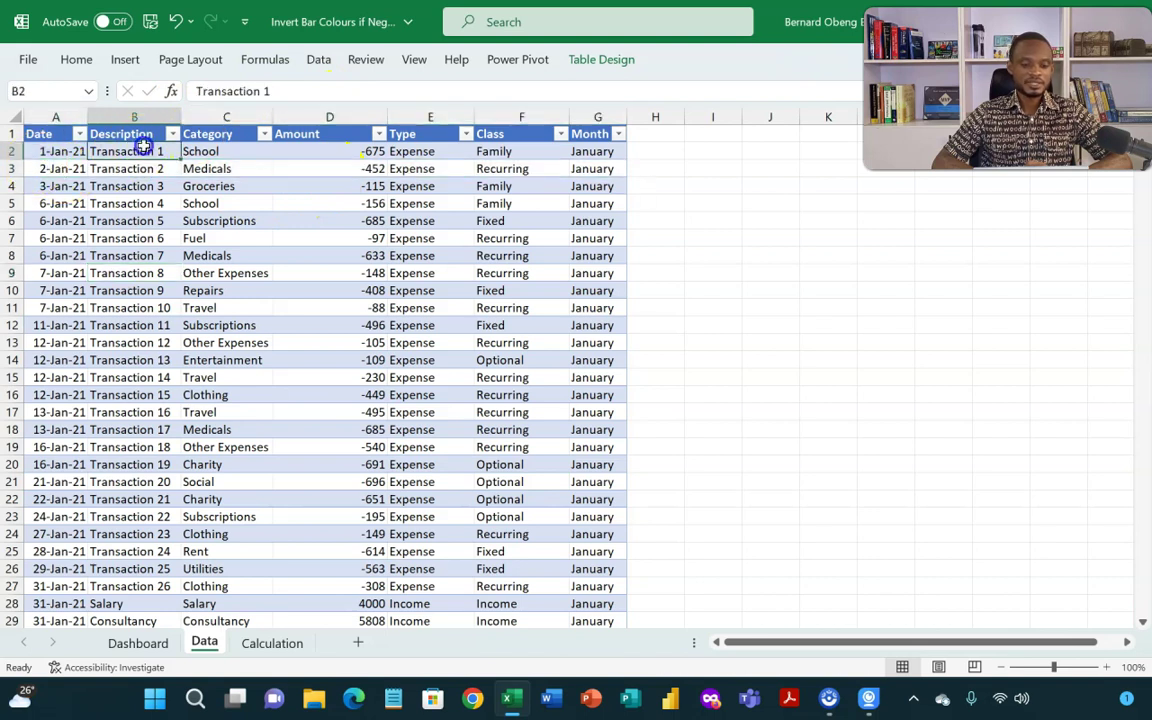
click(228, 167)
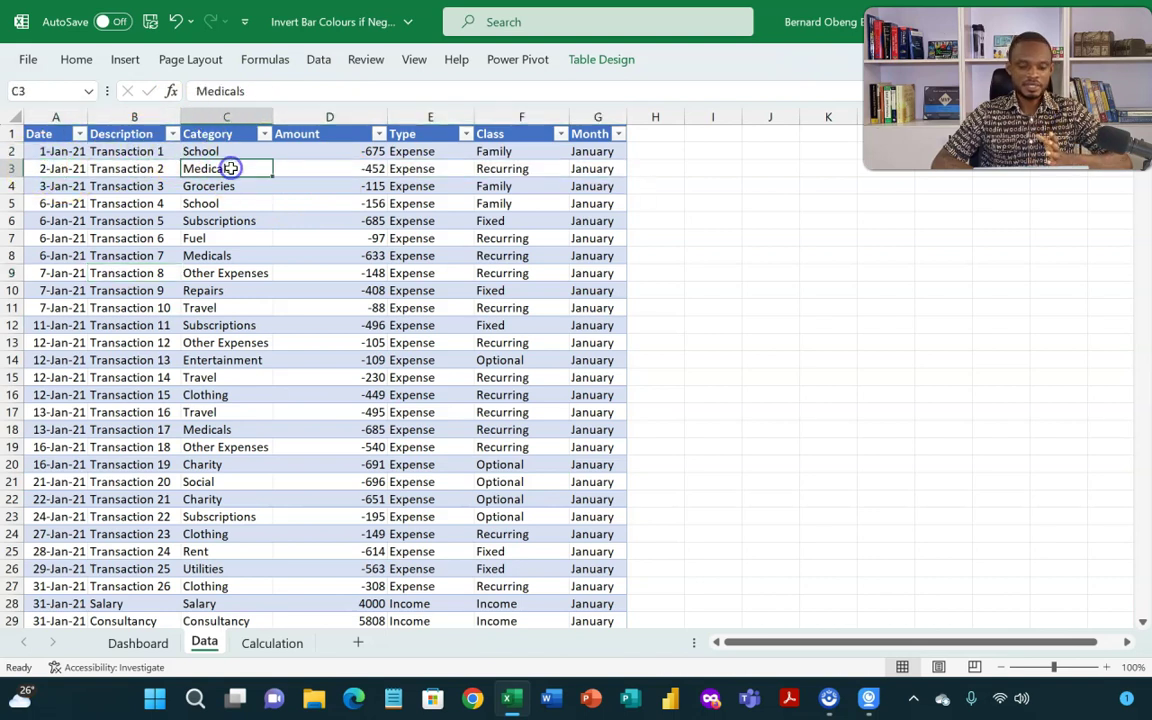
click(320, 163)
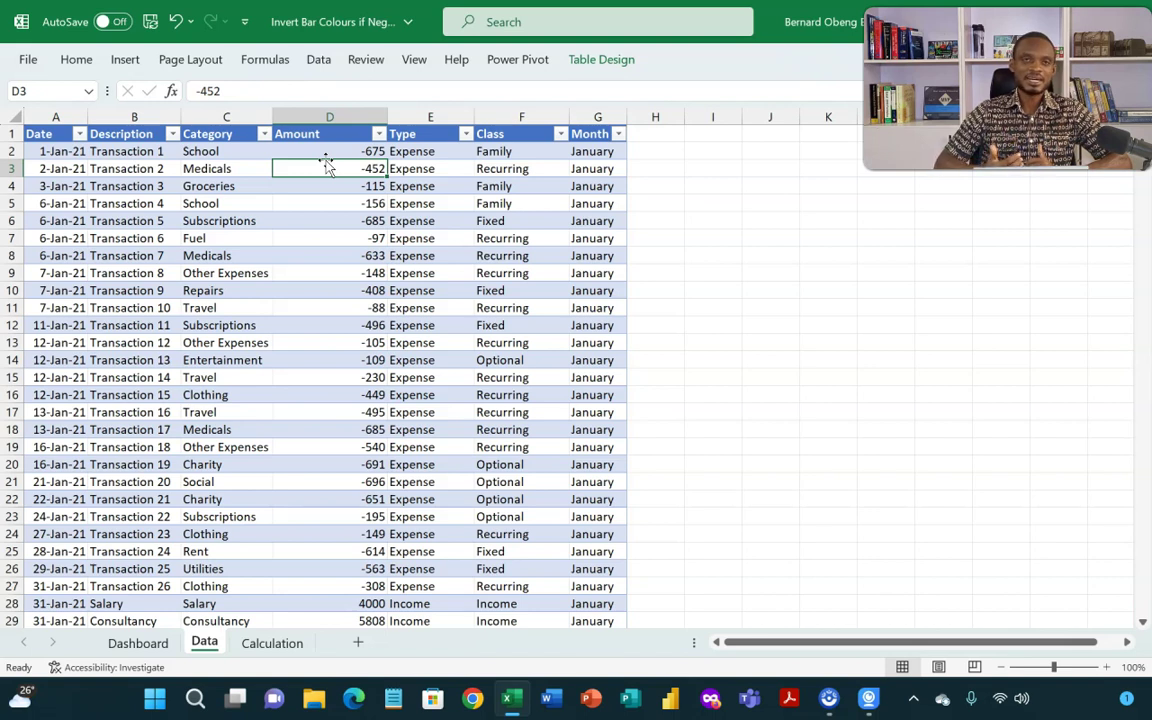
click(335, 165)
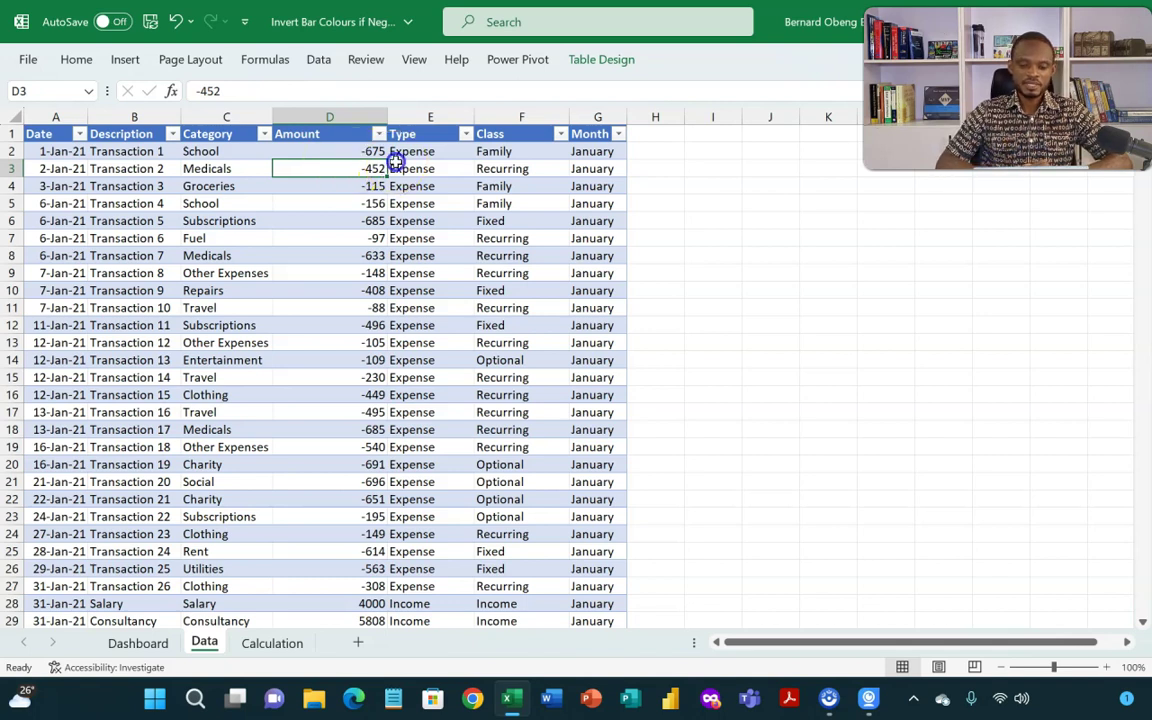
click(396, 165)
key(shift+Right)
key(shift+Right)
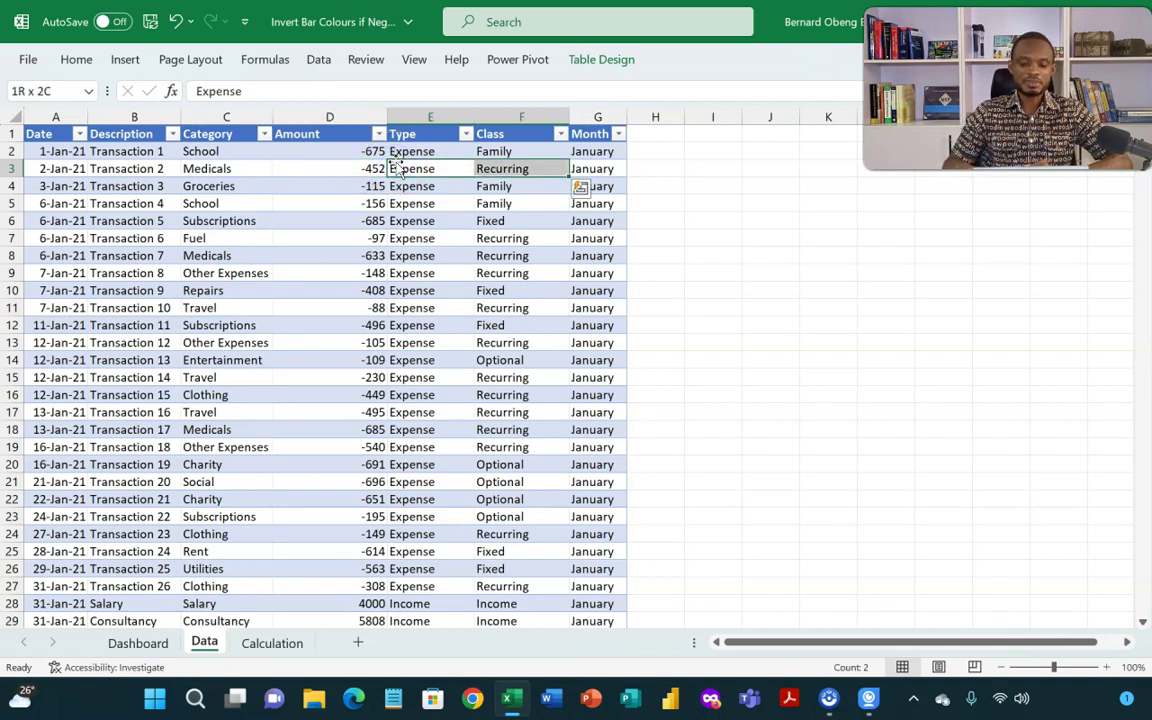
Step: Create a PivotTable from the transaction table on a new worksheet
click(288, 216)
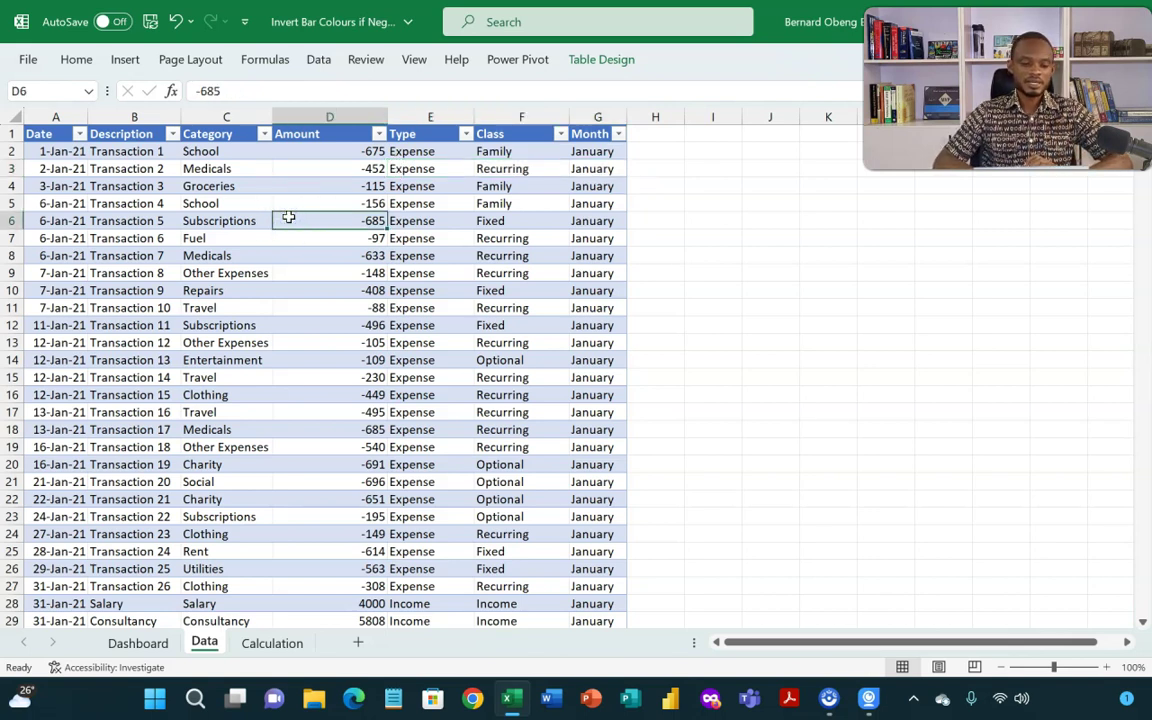
click(126, 62)
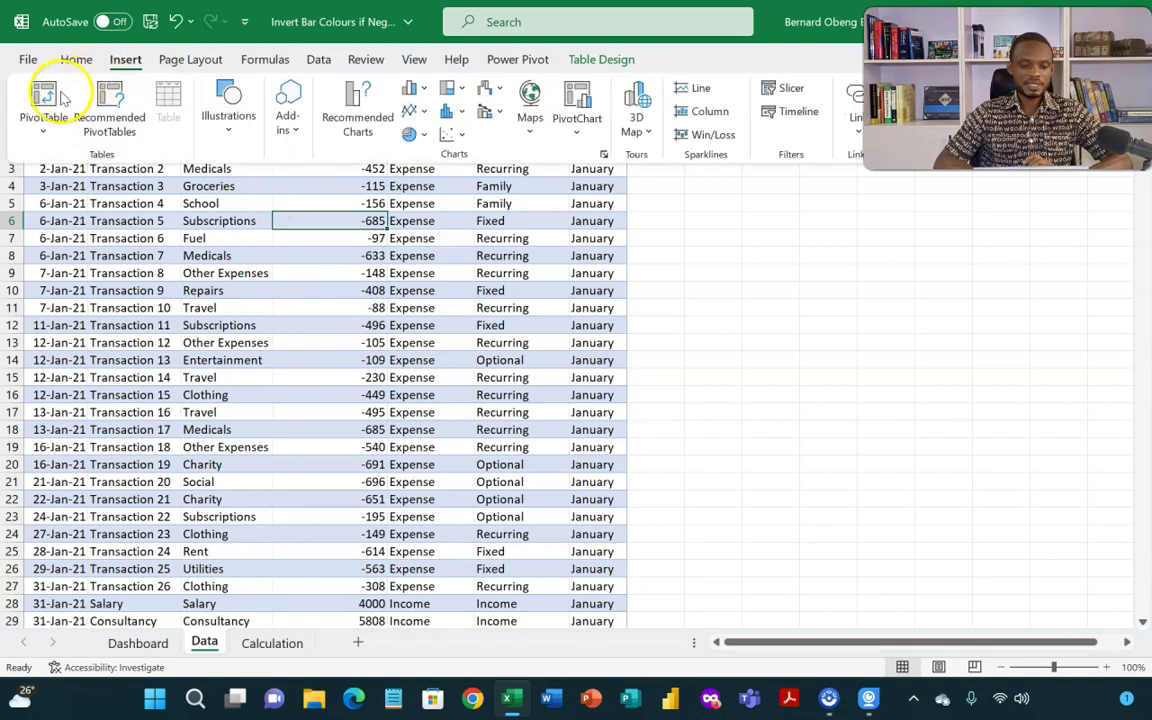
click(43, 105)
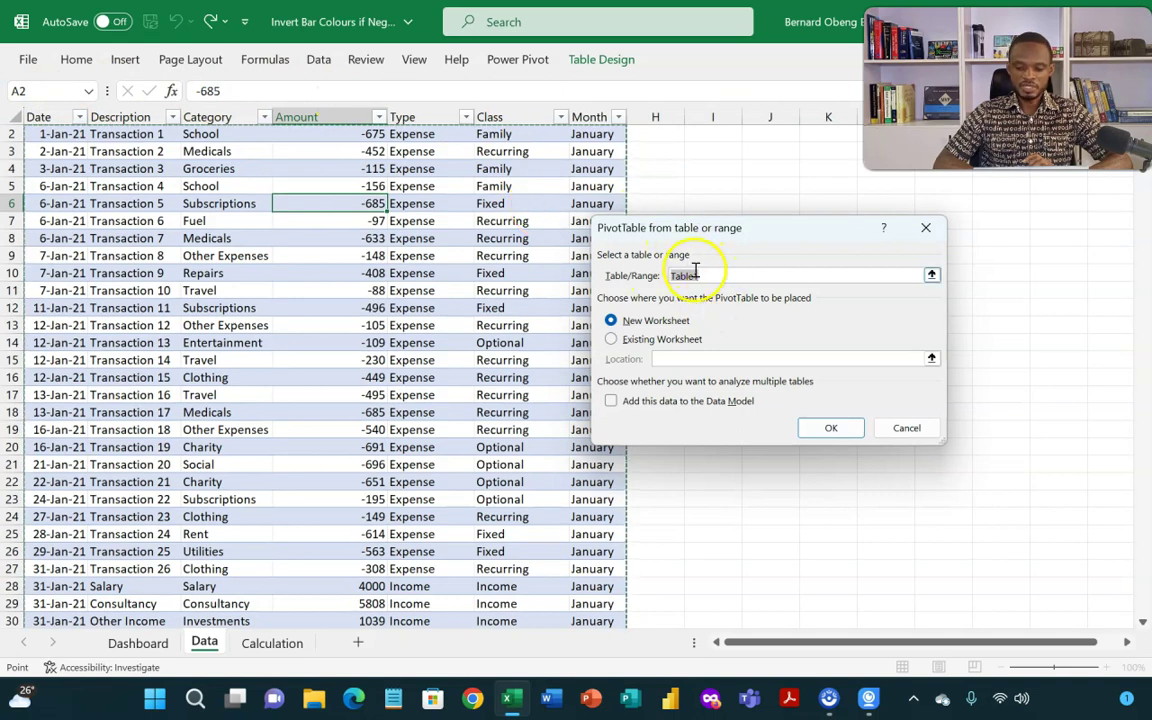
click(831, 429)
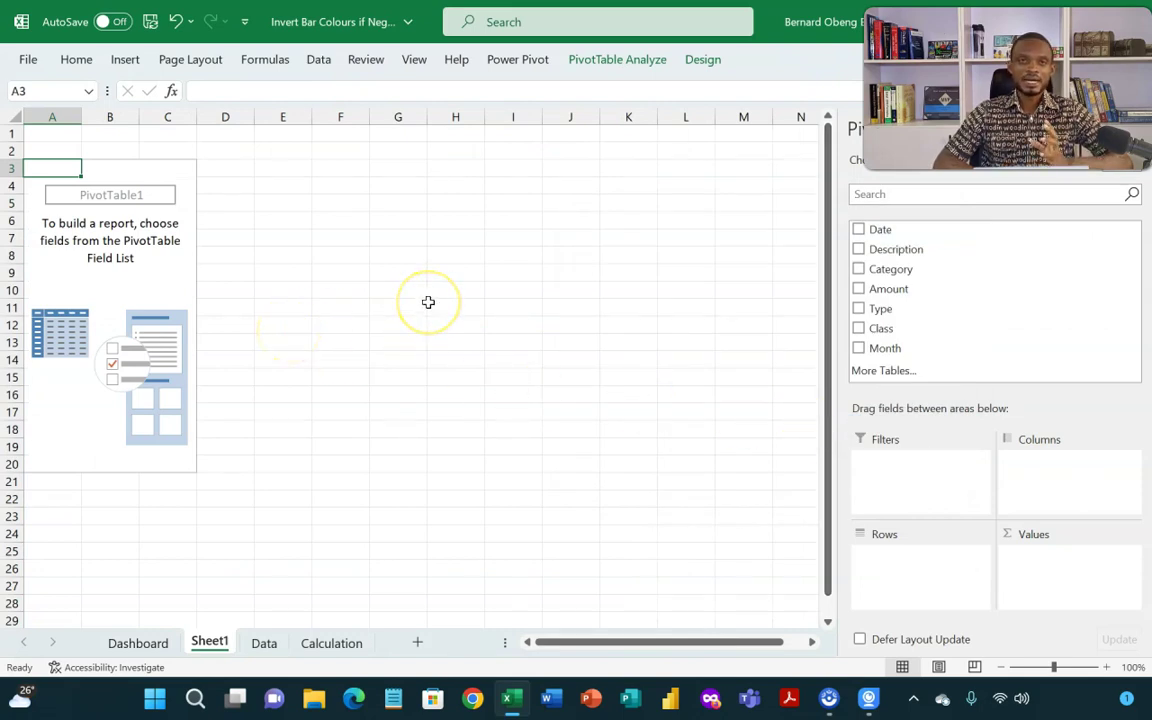
Step: Build the PivotTable with Class as rows and the sum of Amount as values
click(859, 288)
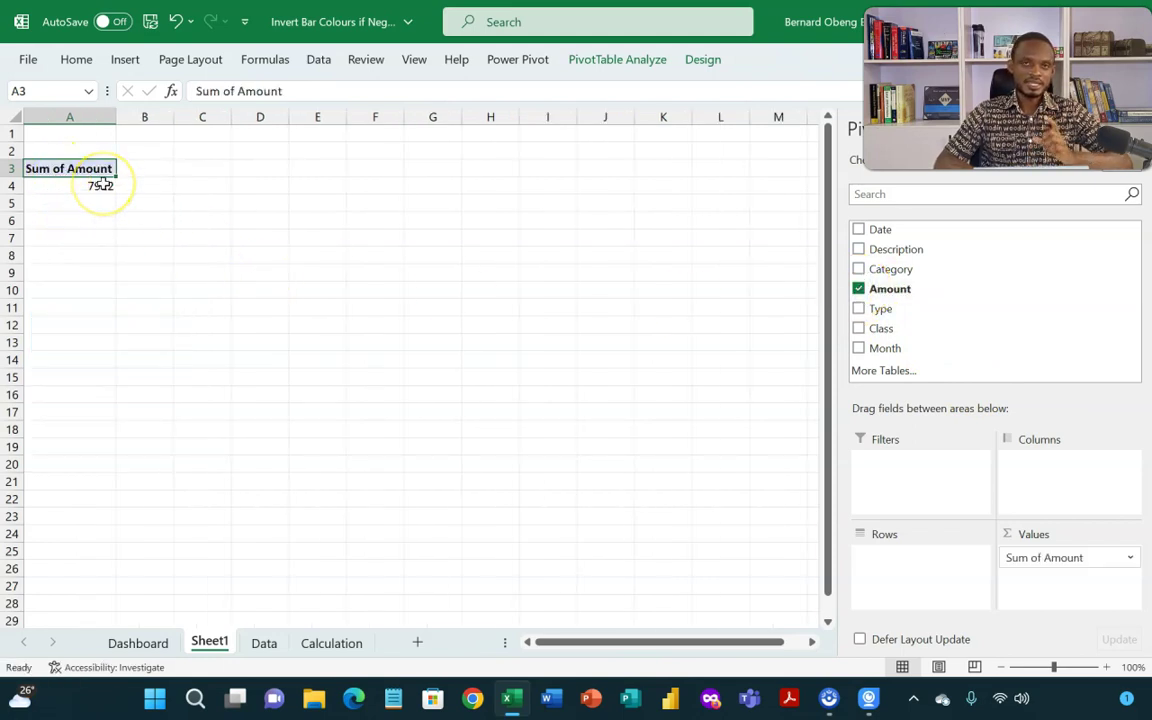
mouse_move(103, 184)
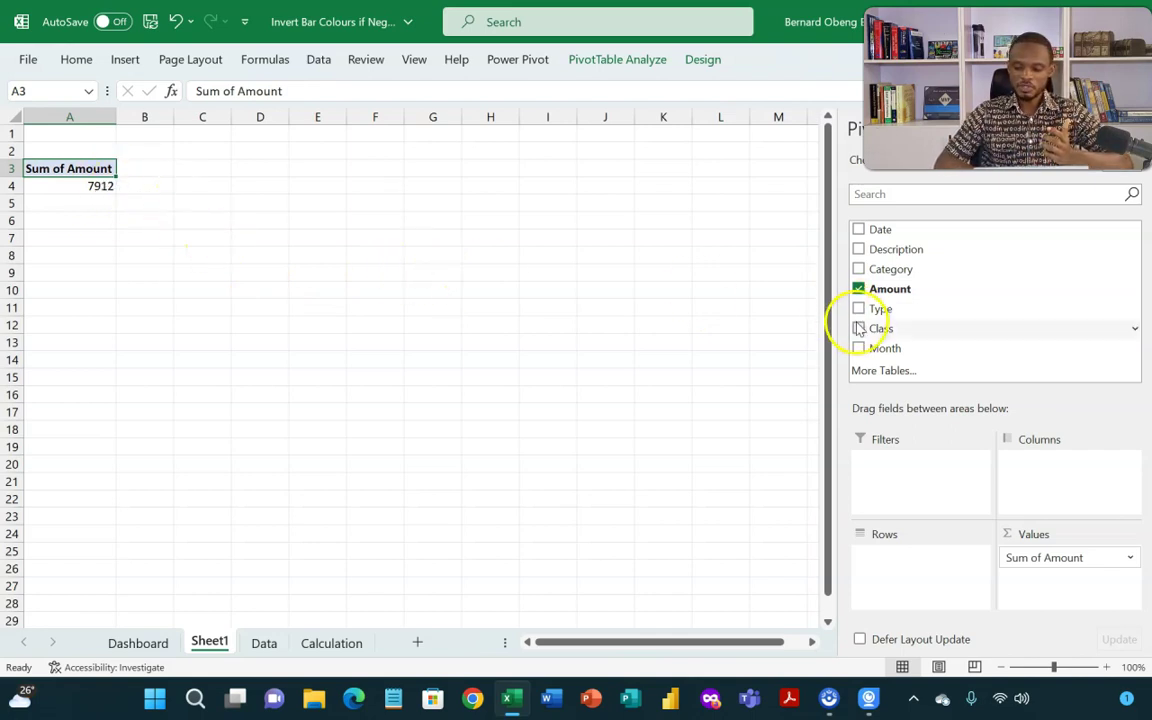
drag(897, 332, 906, 599)
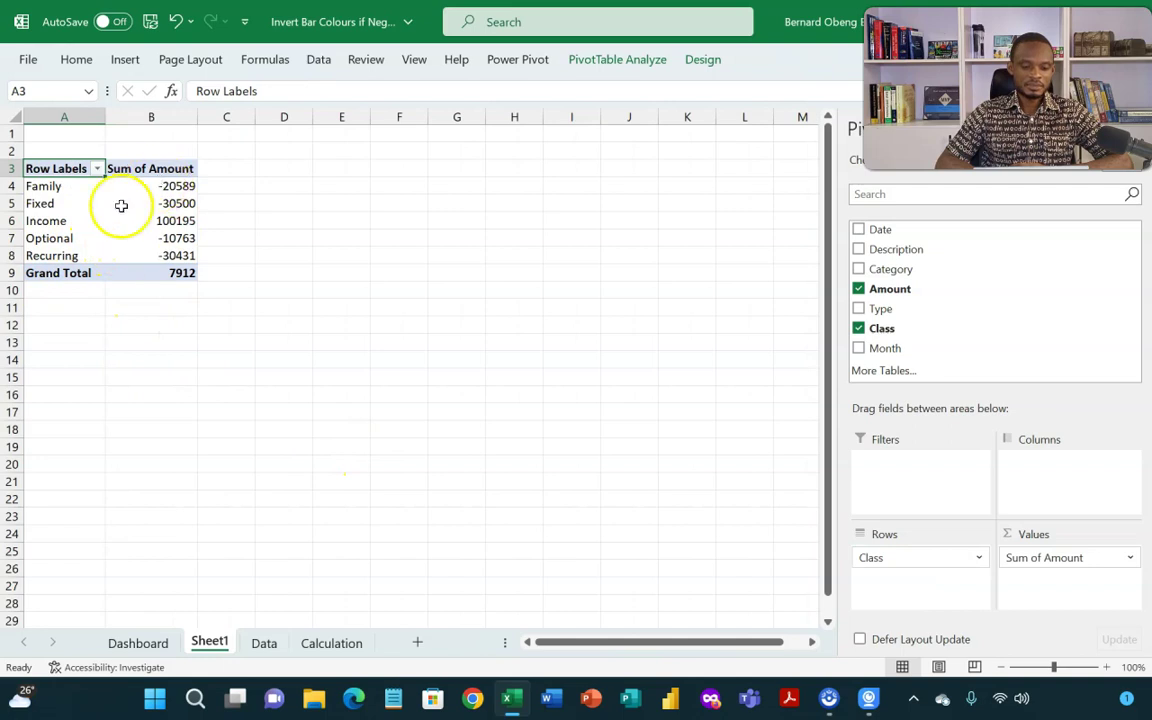
Step: Sort the PivotTable's classes by Sum of Amount from largest to smallest
click(175, 203)
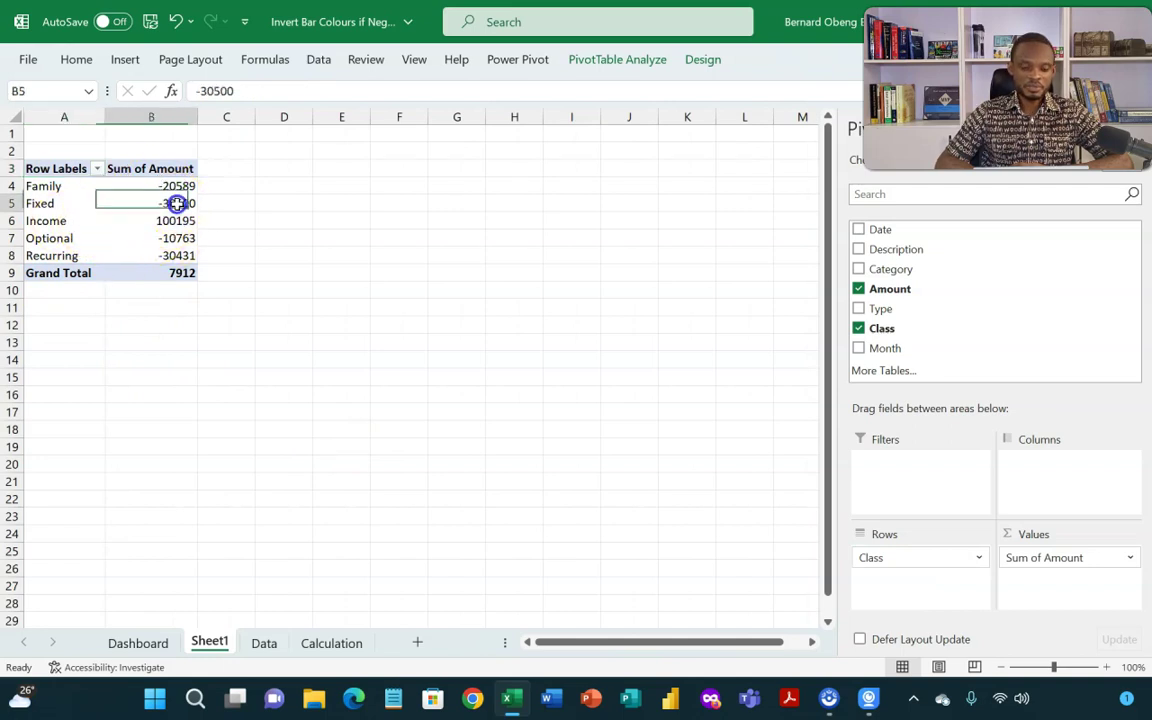
click(318, 60)
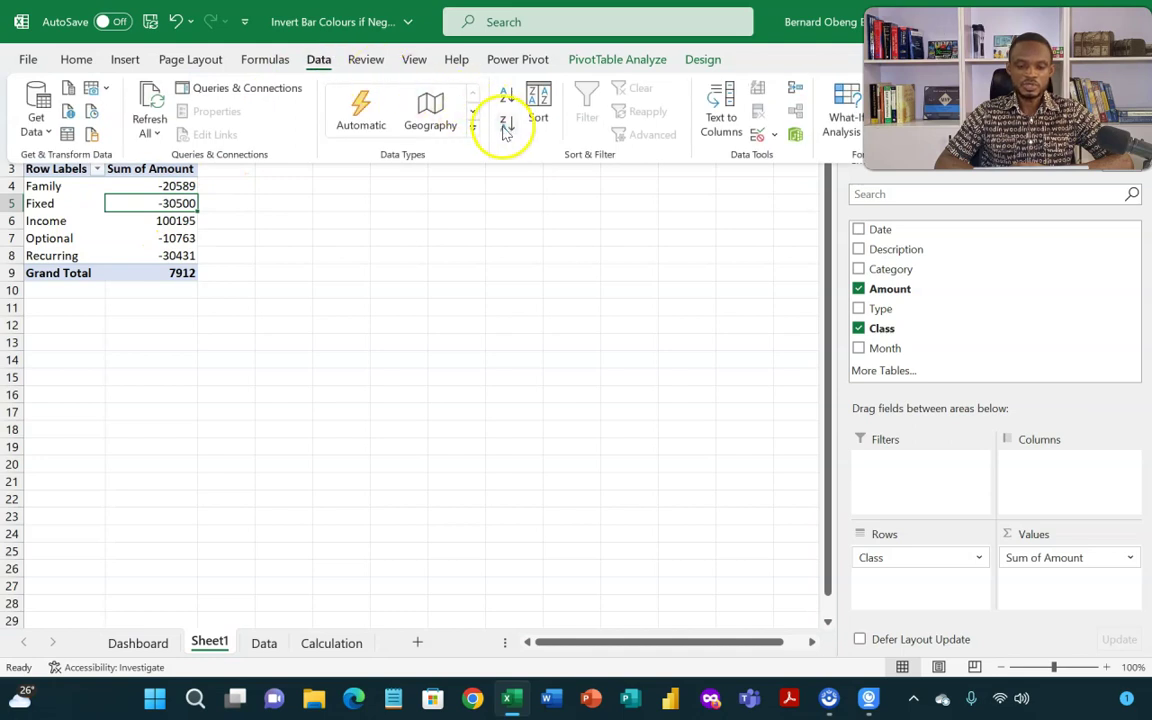
click(502, 126)
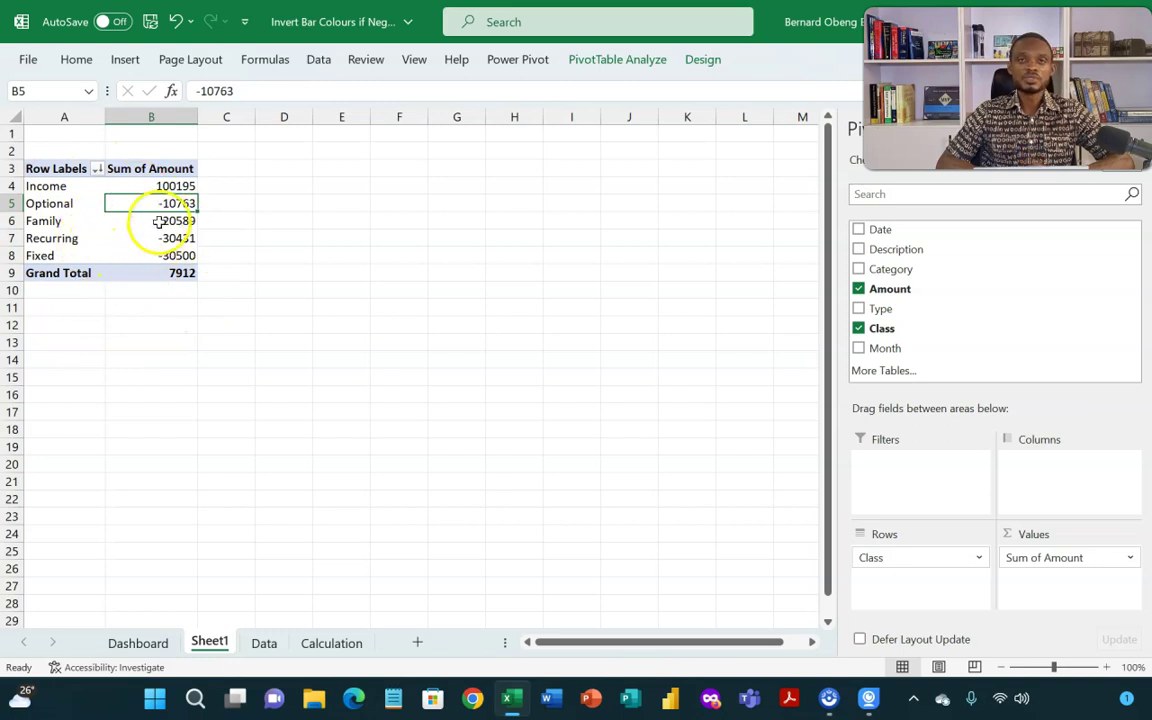
Step: Try a column PivotChart of the class amounts placed beside the PivotTable, and delete it again
click(134, 63)
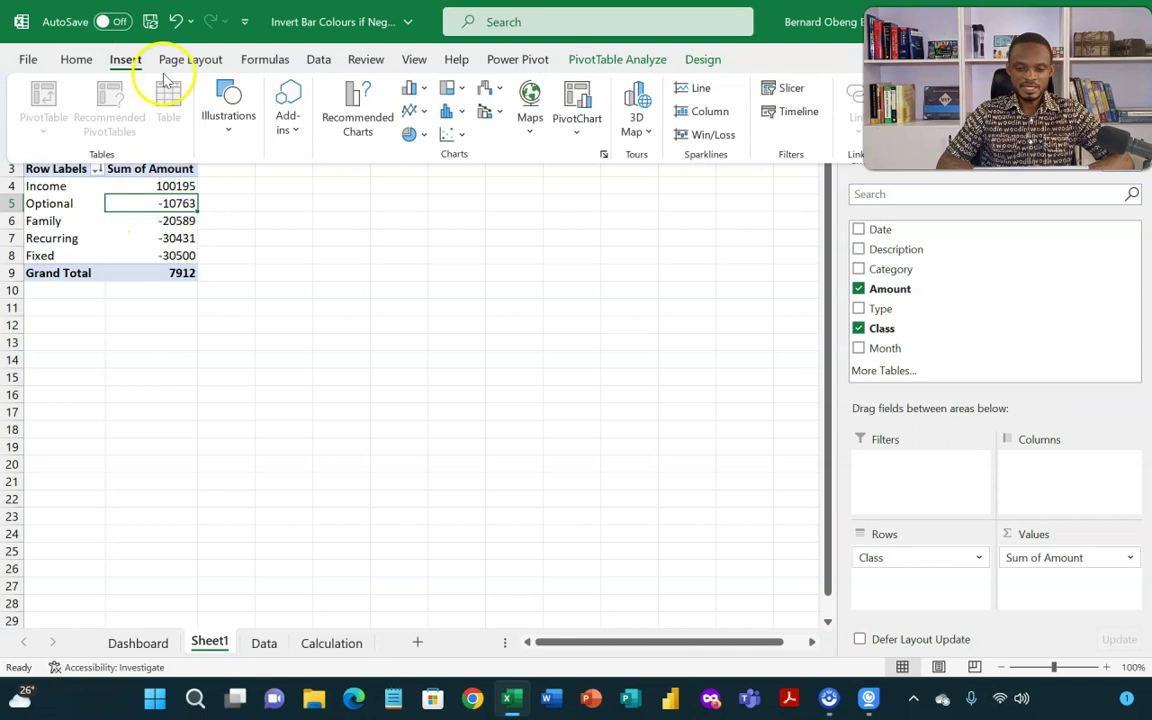
click(350, 120)
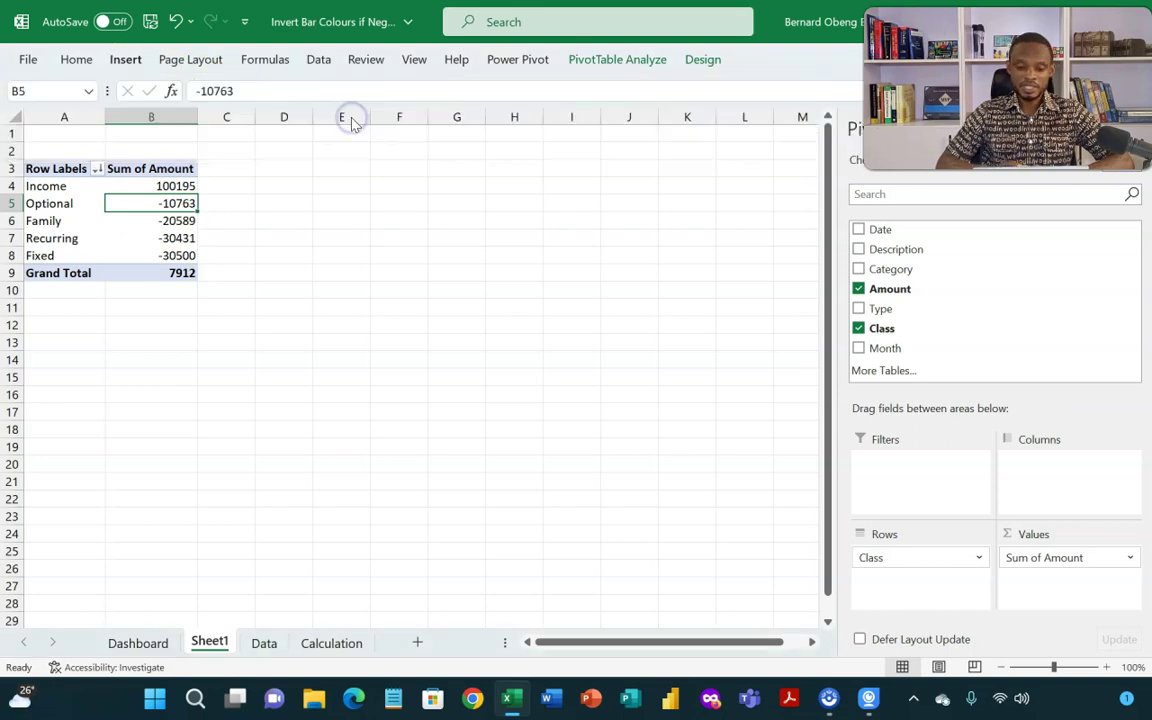
mouse_move(476, 265)
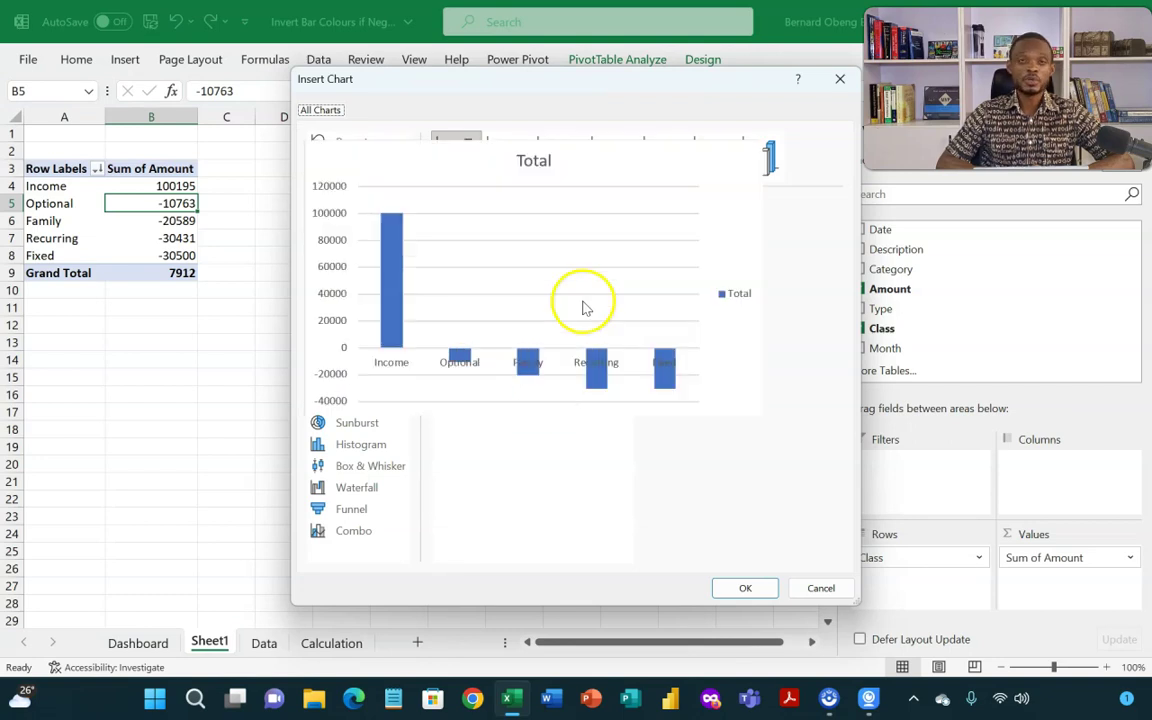
click(731, 587)
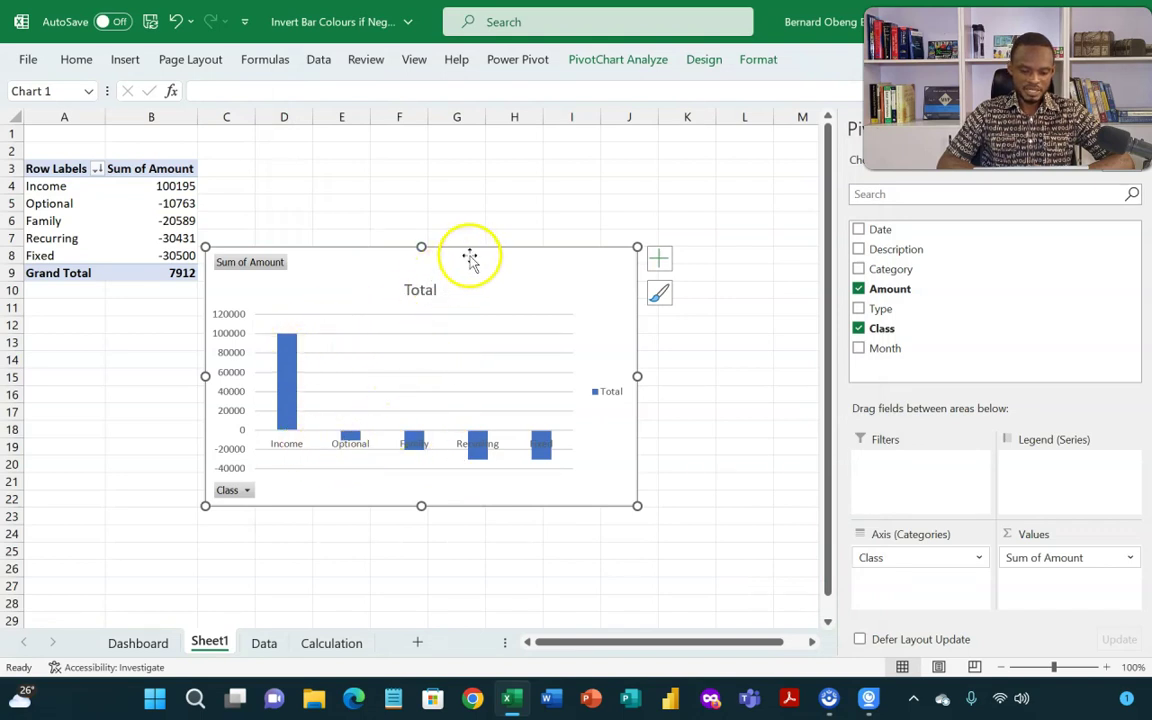
drag(470, 256, 517, 172)
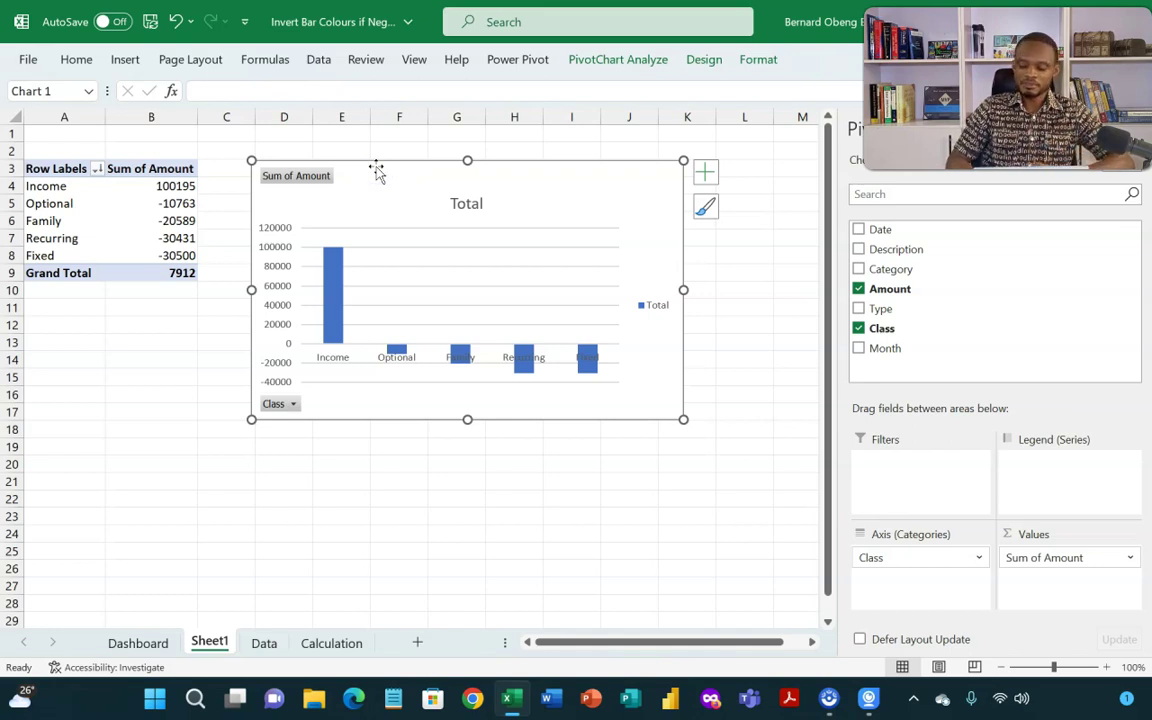
key(Escape)
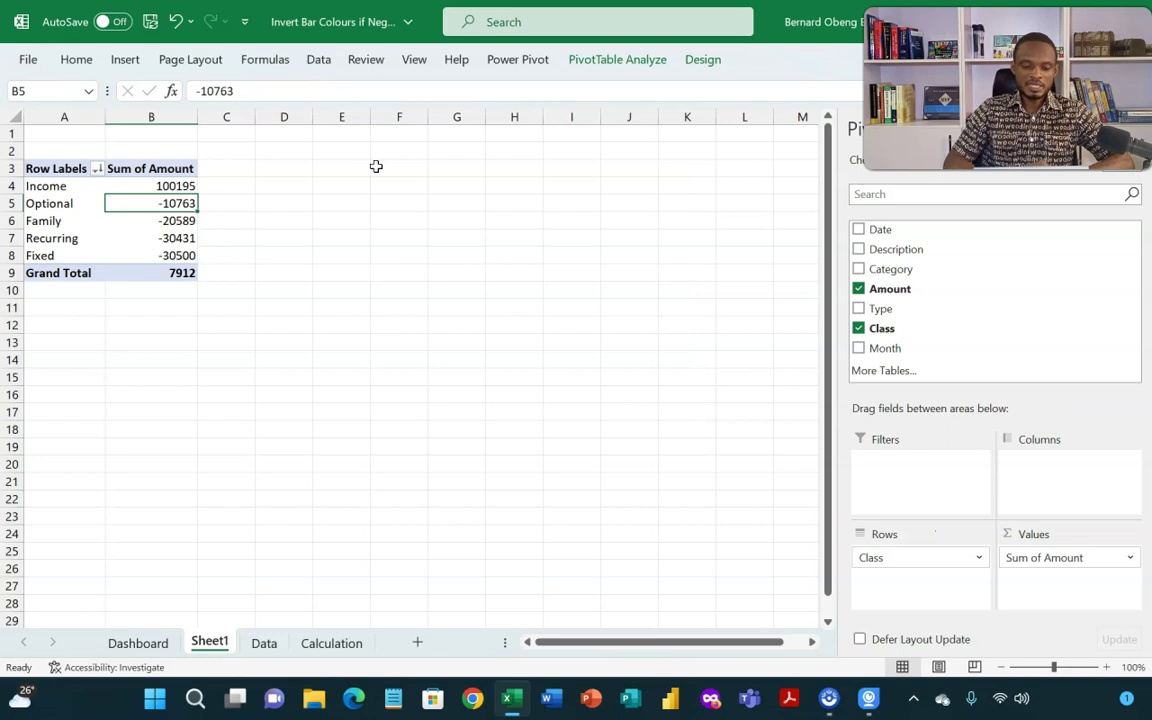
Step: Enter =FILTER(A:B,B:B<>"") in cell E3 and fit columns E and F to their contents
click(344, 170)
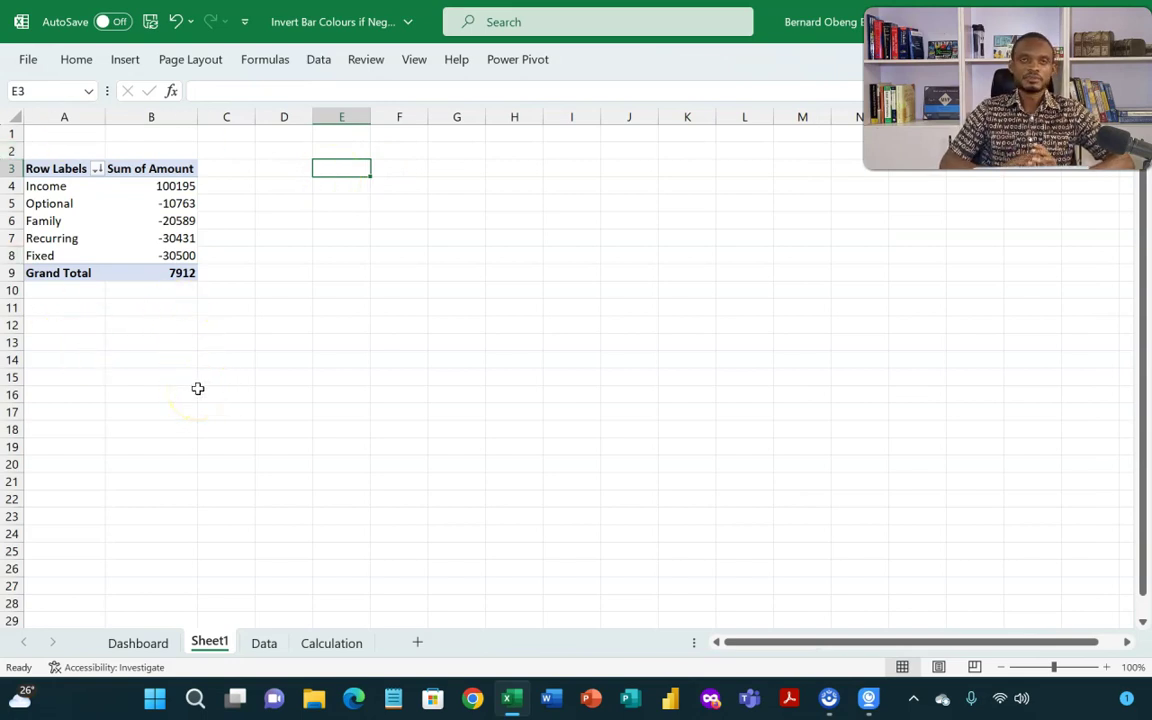
text(=FILTER()
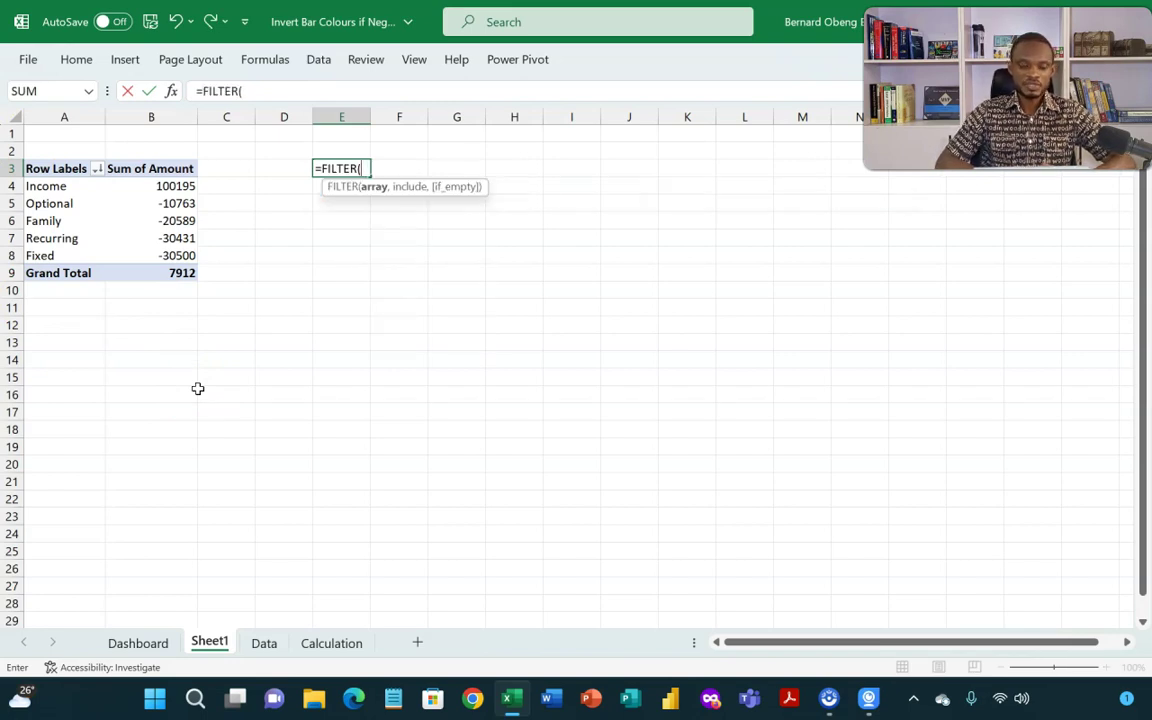
click(64, 116)
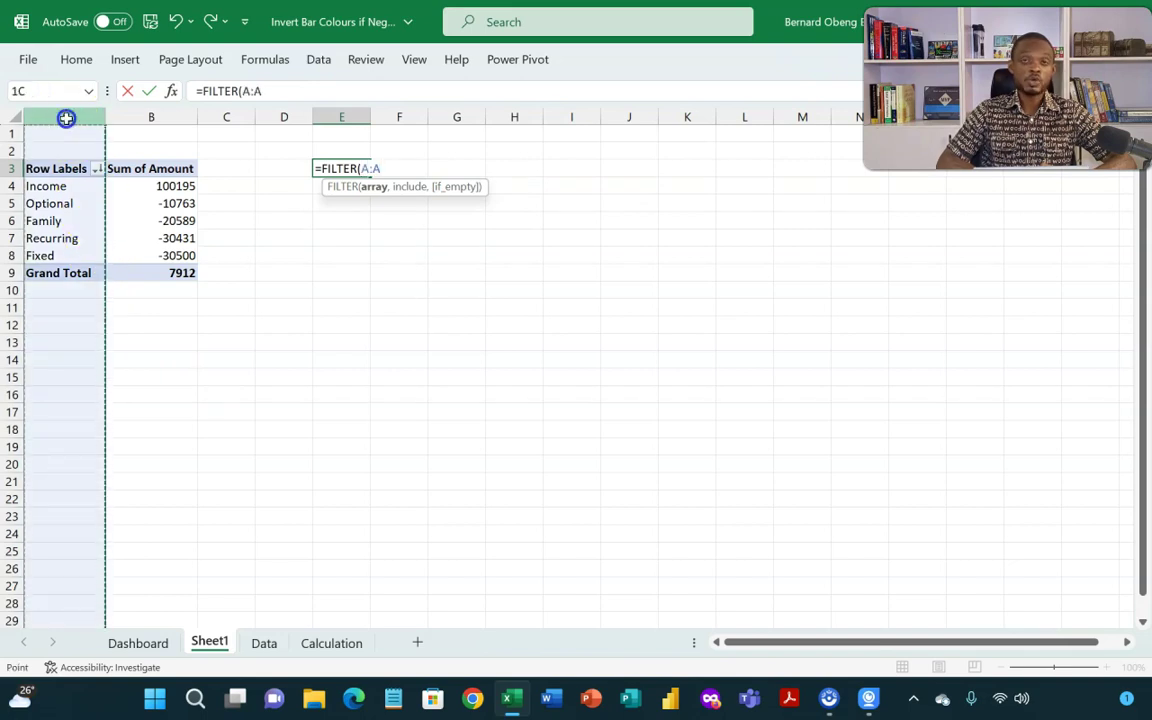
drag(66, 118, 147, 118)
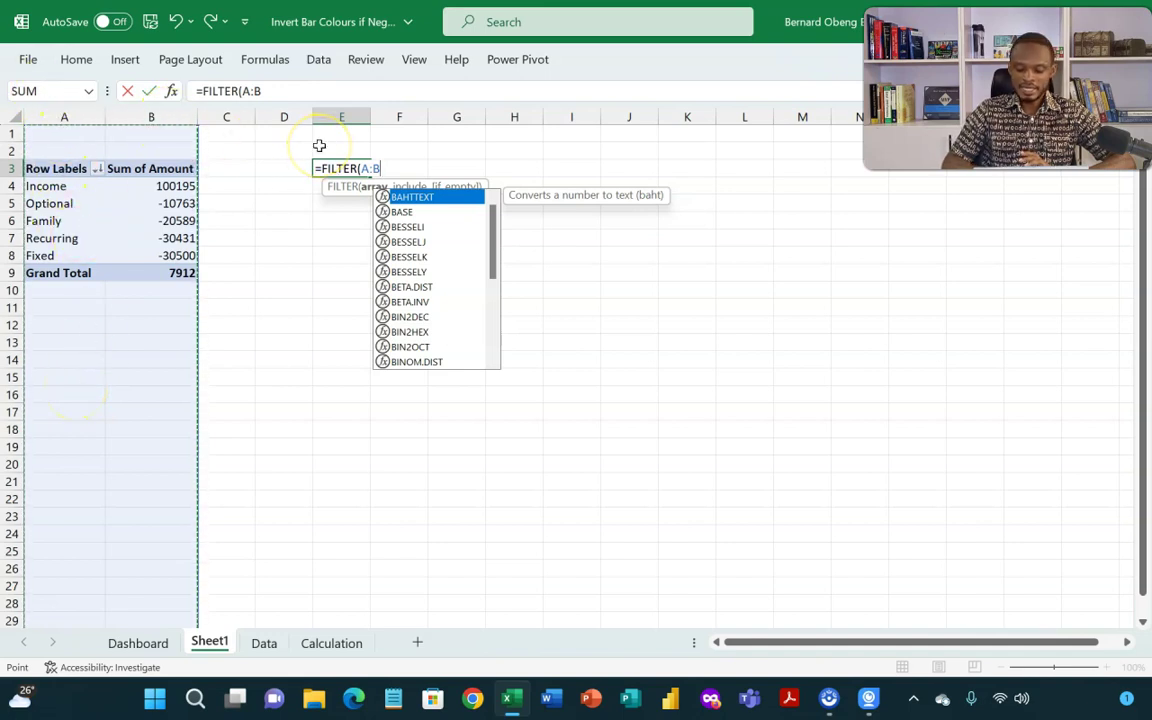
key(Escape)
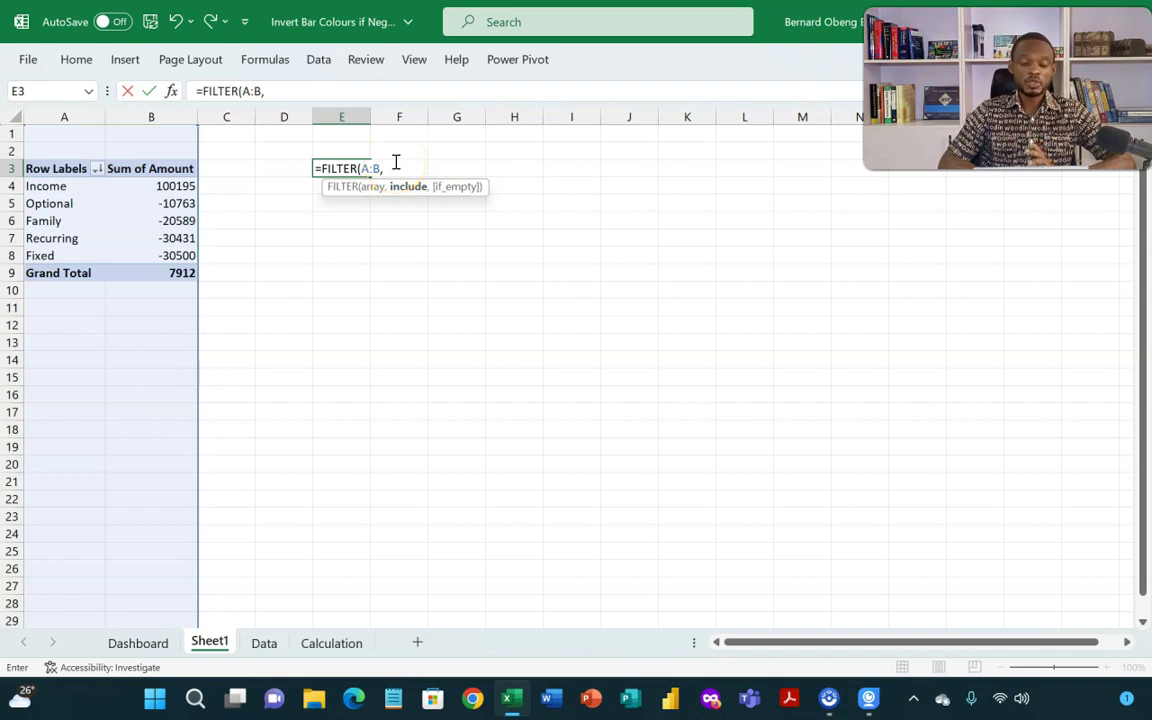
click(161, 113)
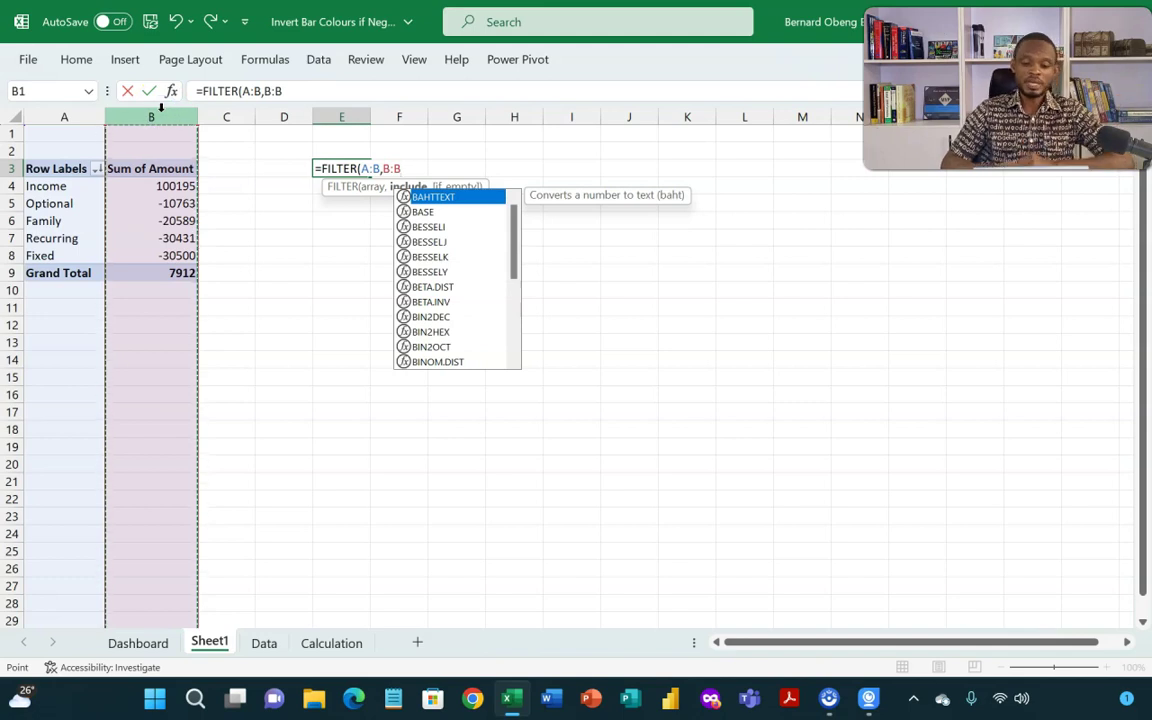
text(<>")
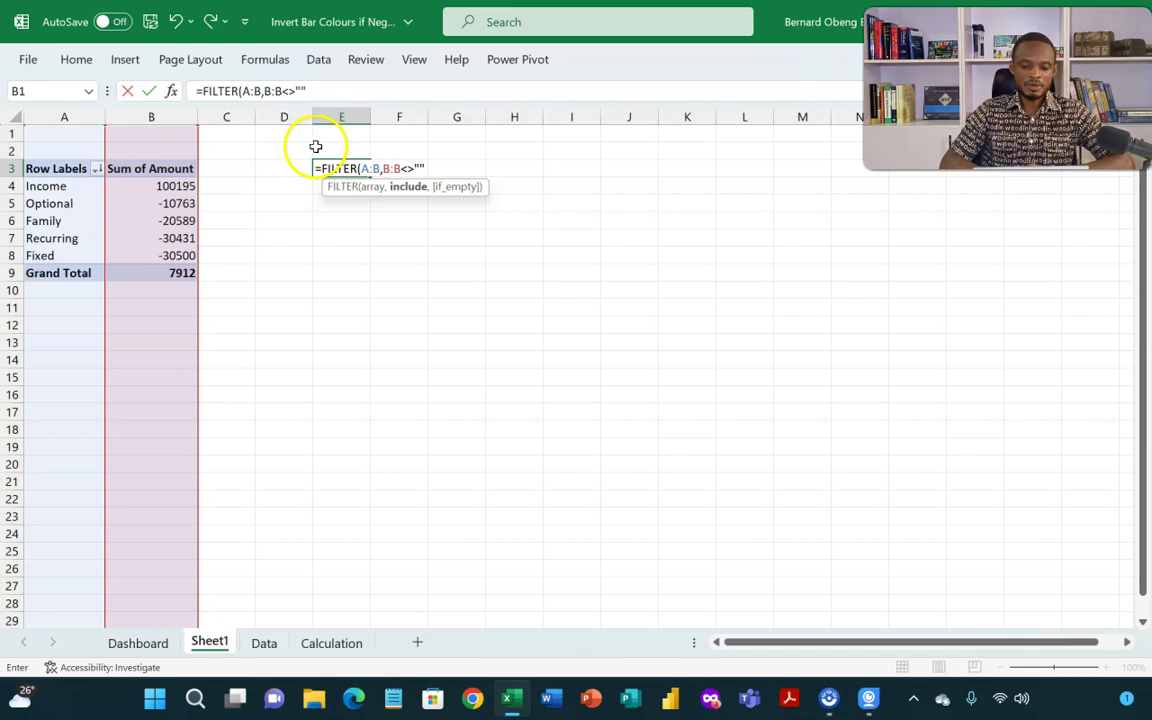
click(390, 172)
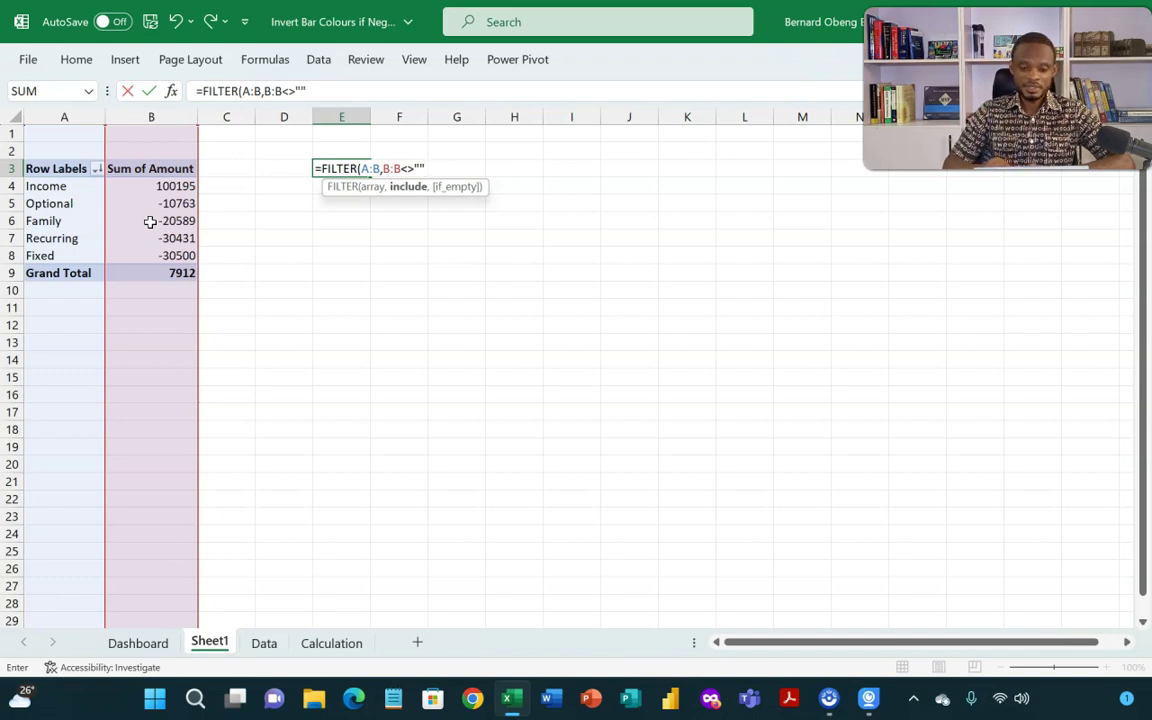
text())
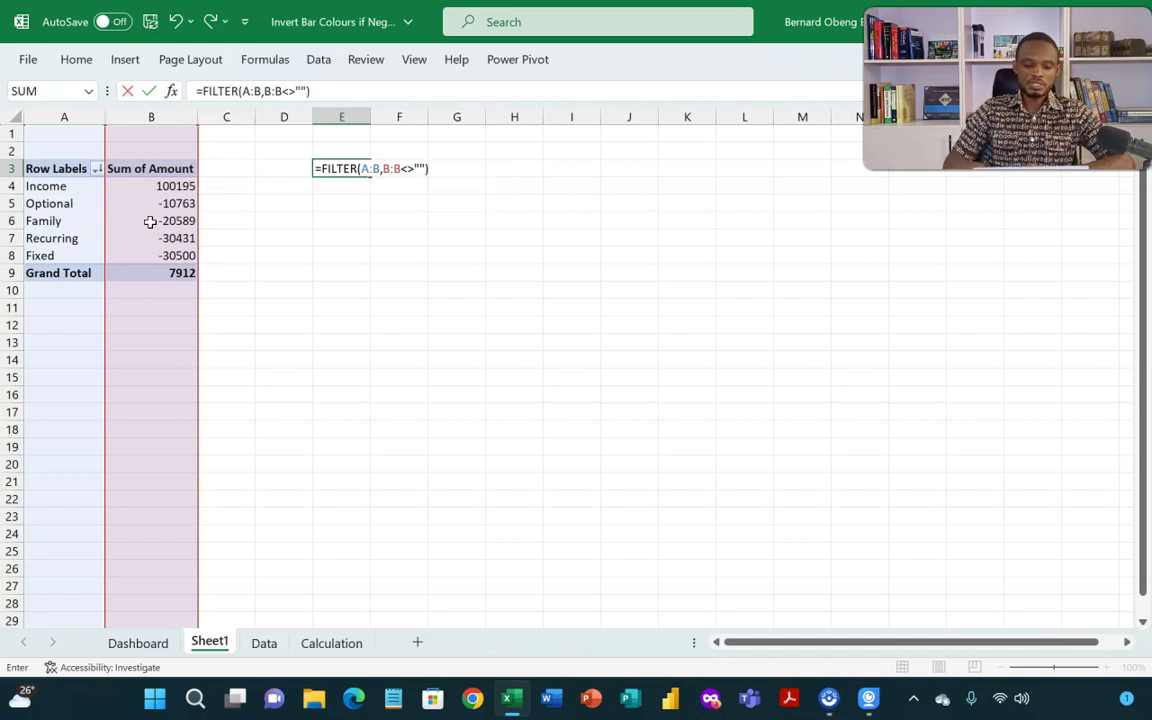
key(Return)
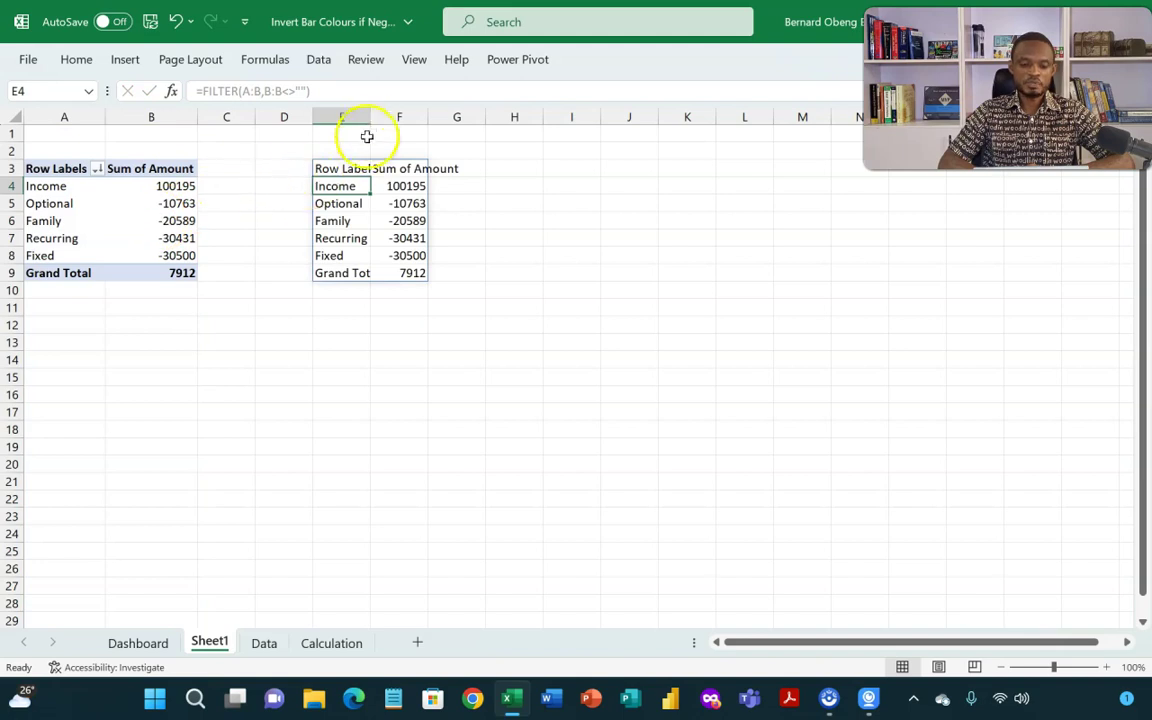
double_click(371, 119)
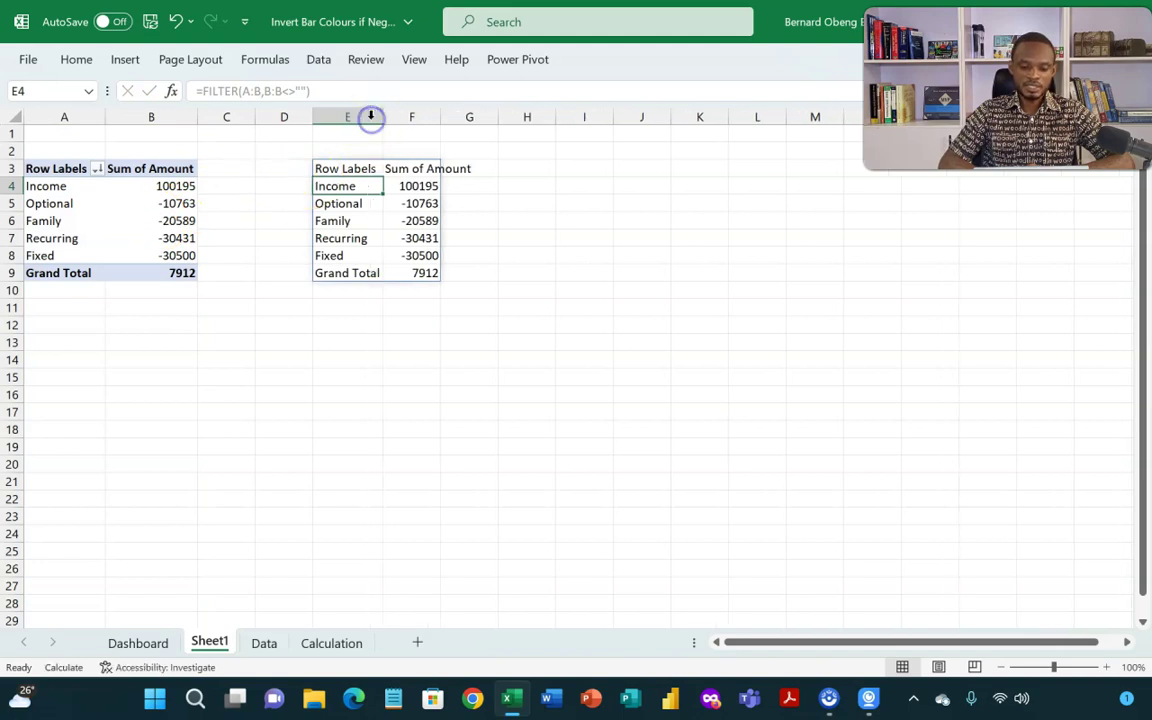
double_click(447, 113)
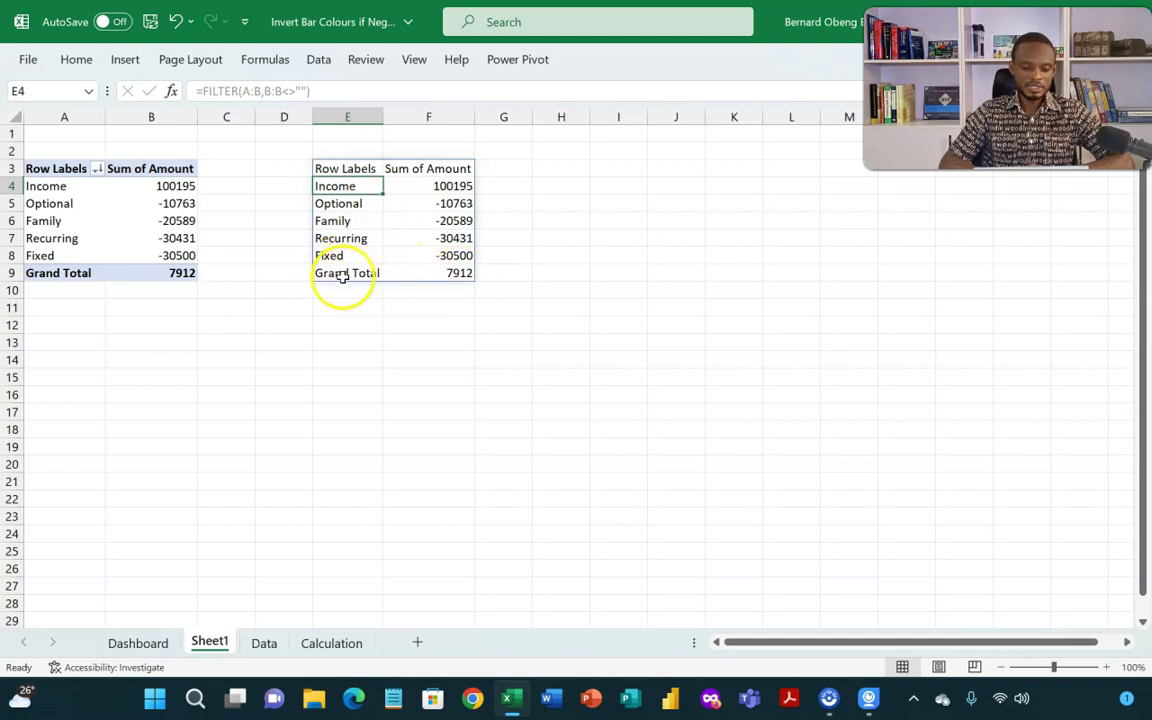
Step: Rename the PivotTable's Grand Total label to Net
click(76, 276)
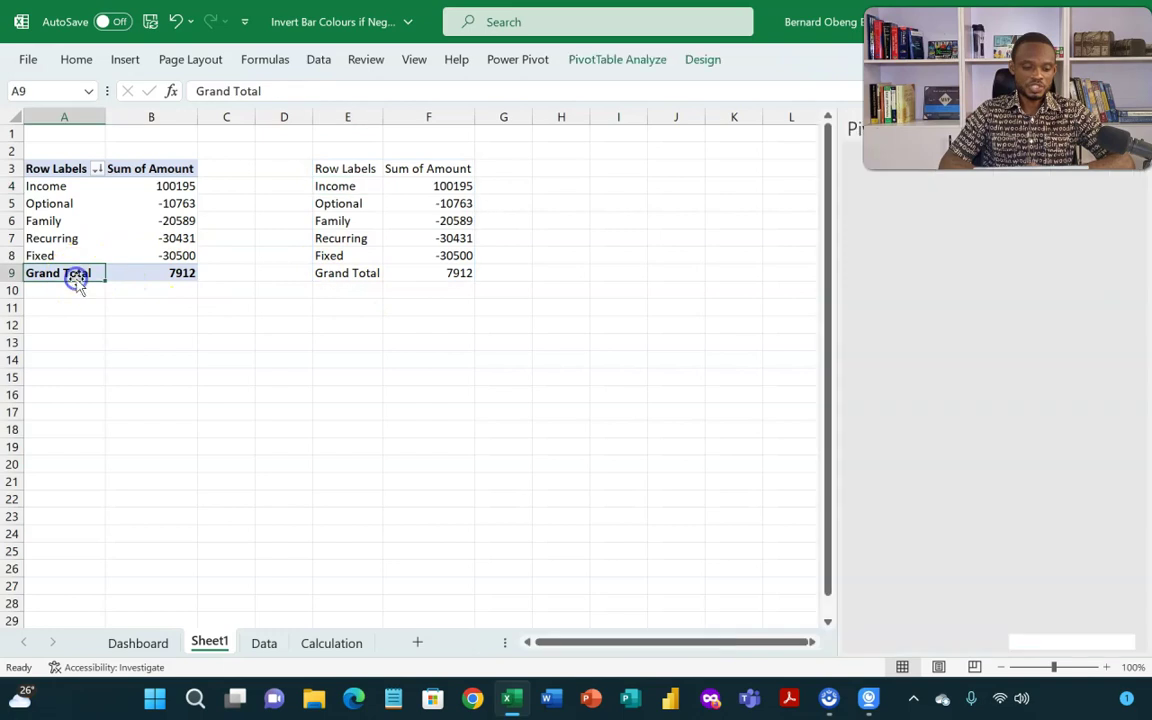
text(Net)
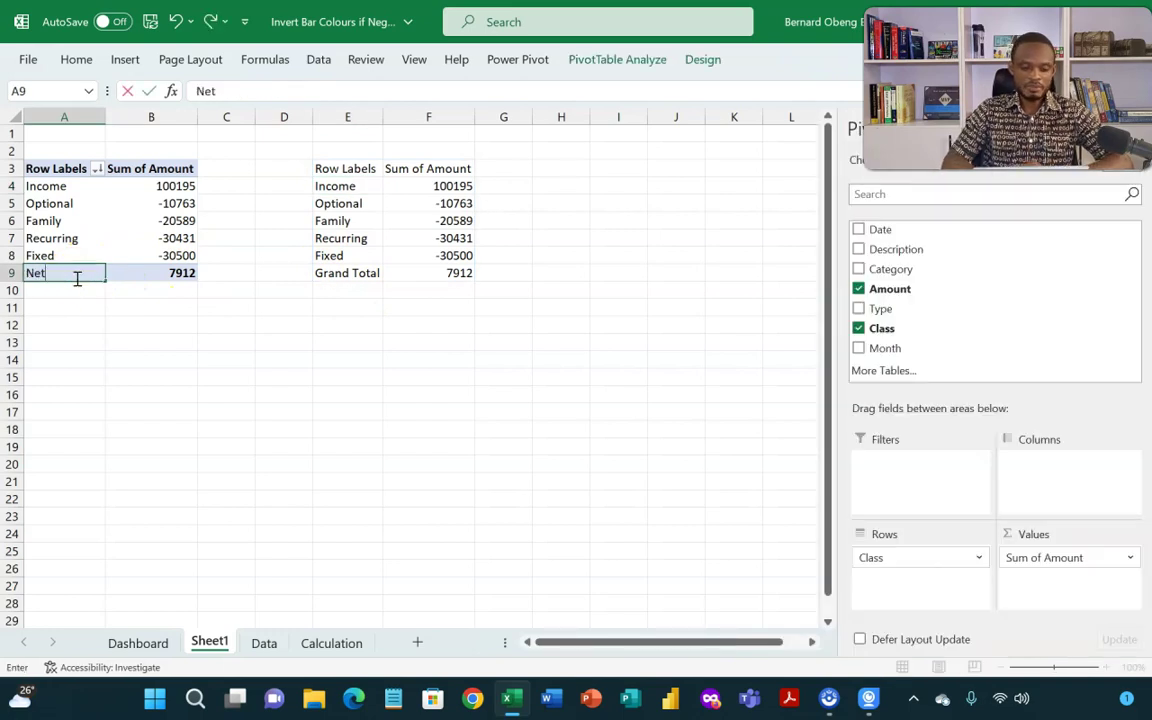
key(Return)
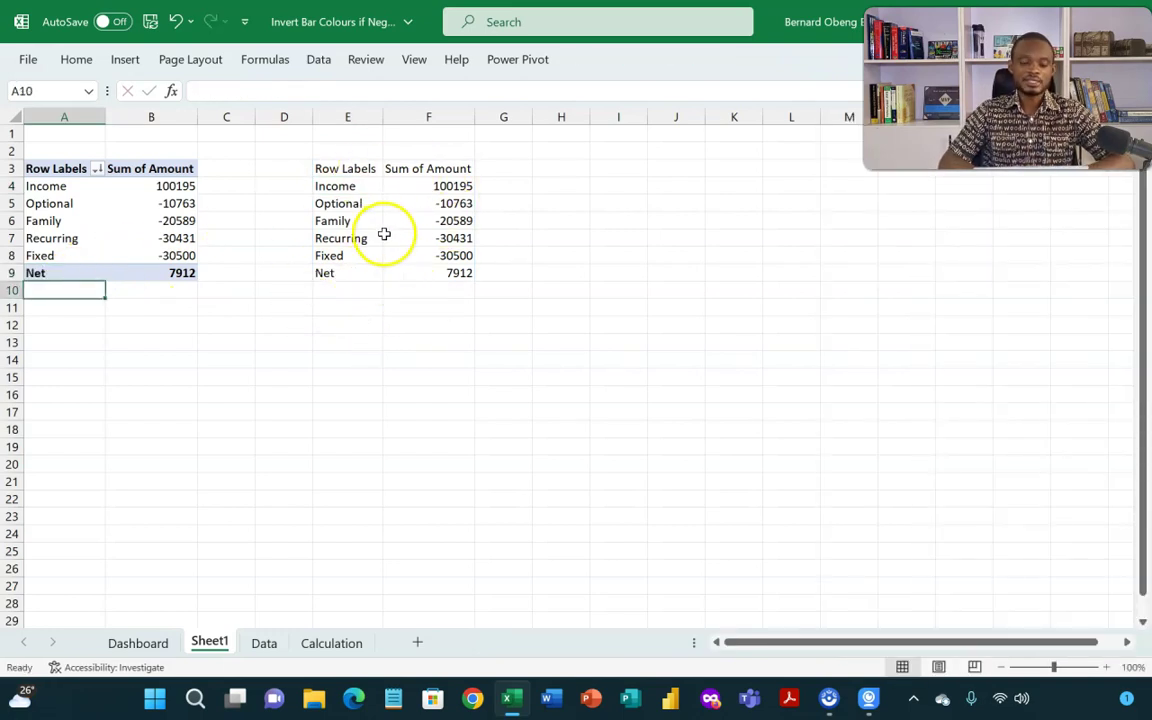
Step: Insert a recommended Clustered Column chart from the FILTER output at E3 and place it below that range
click(354, 170)
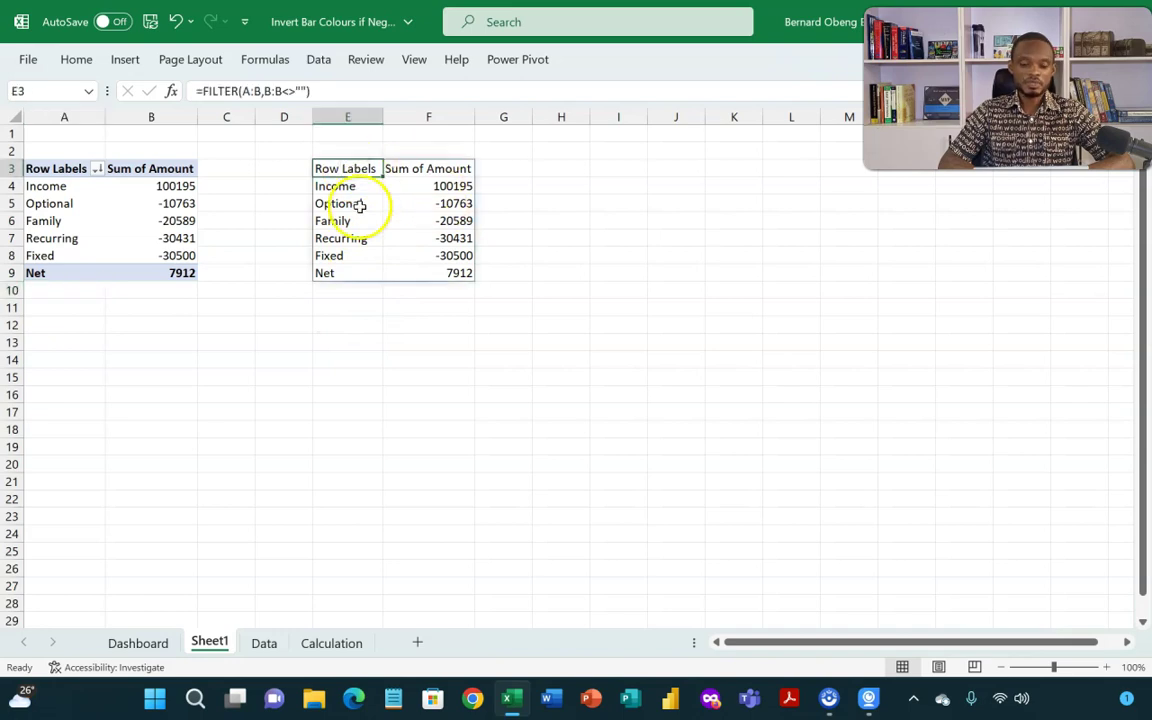
click(125, 58)
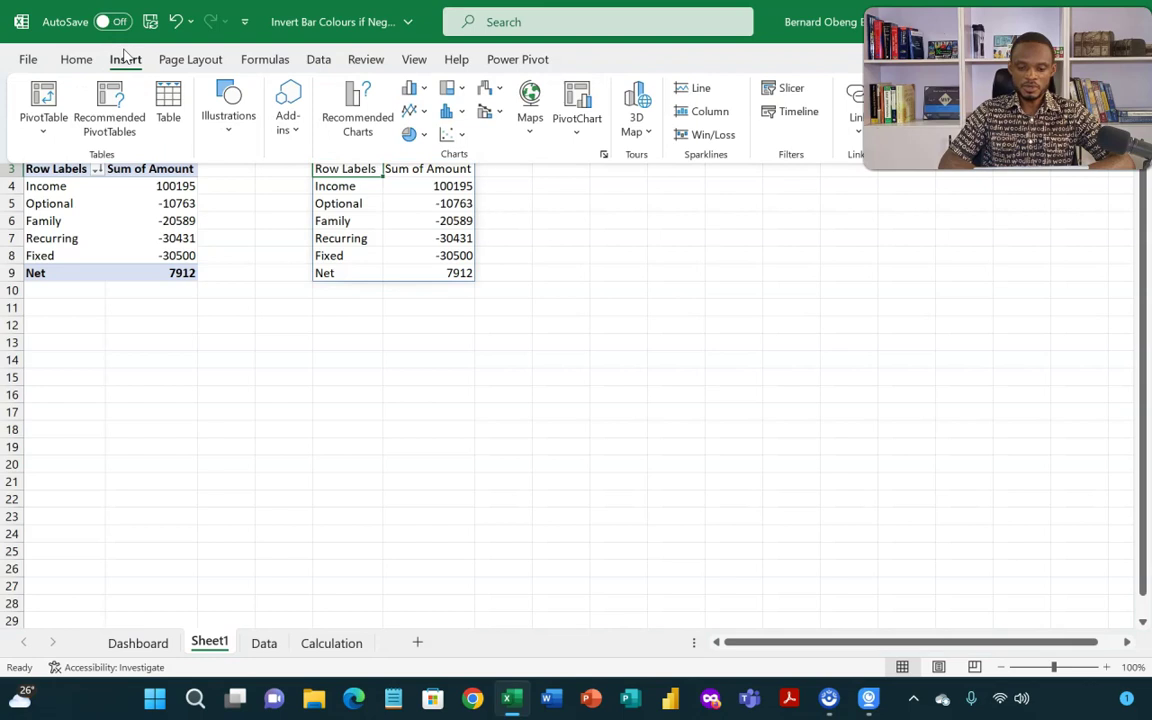
key(Escape)
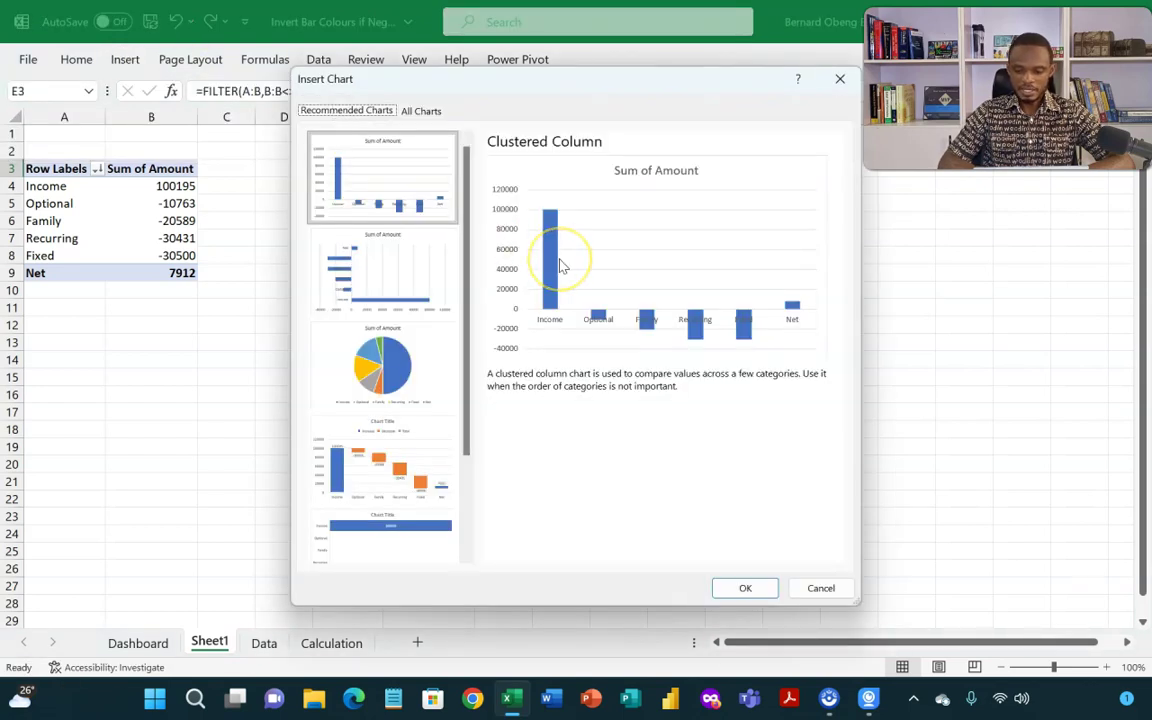
click(740, 587)
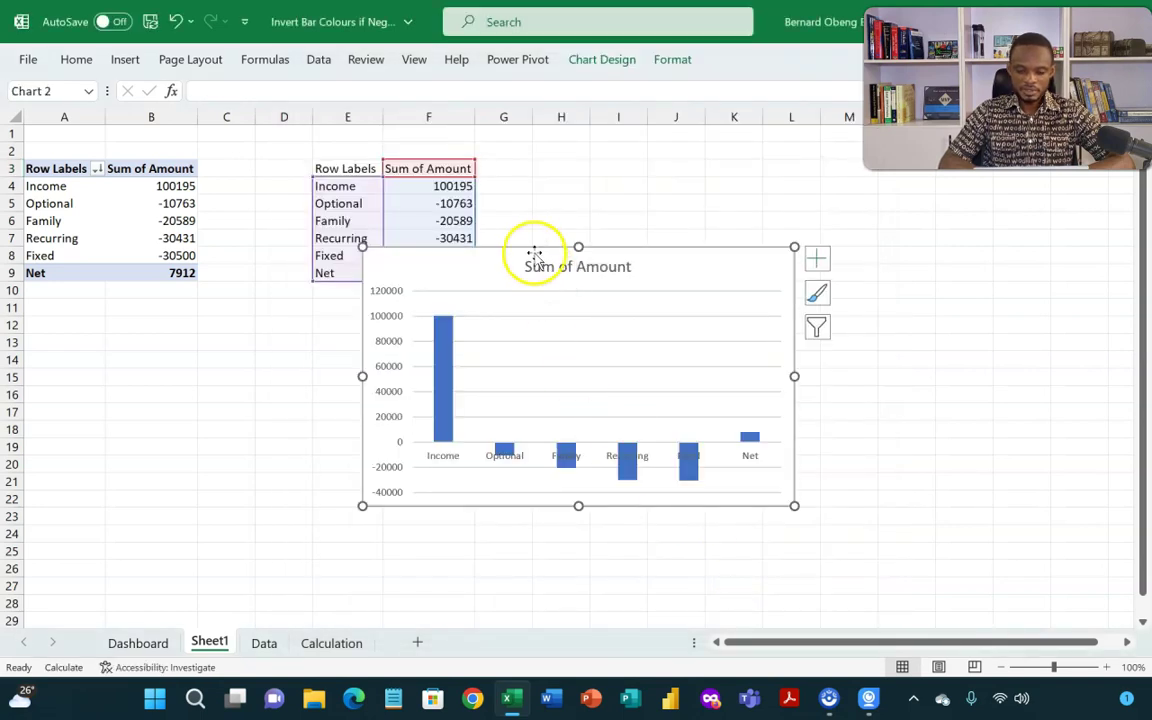
drag(533, 249, 459, 310)
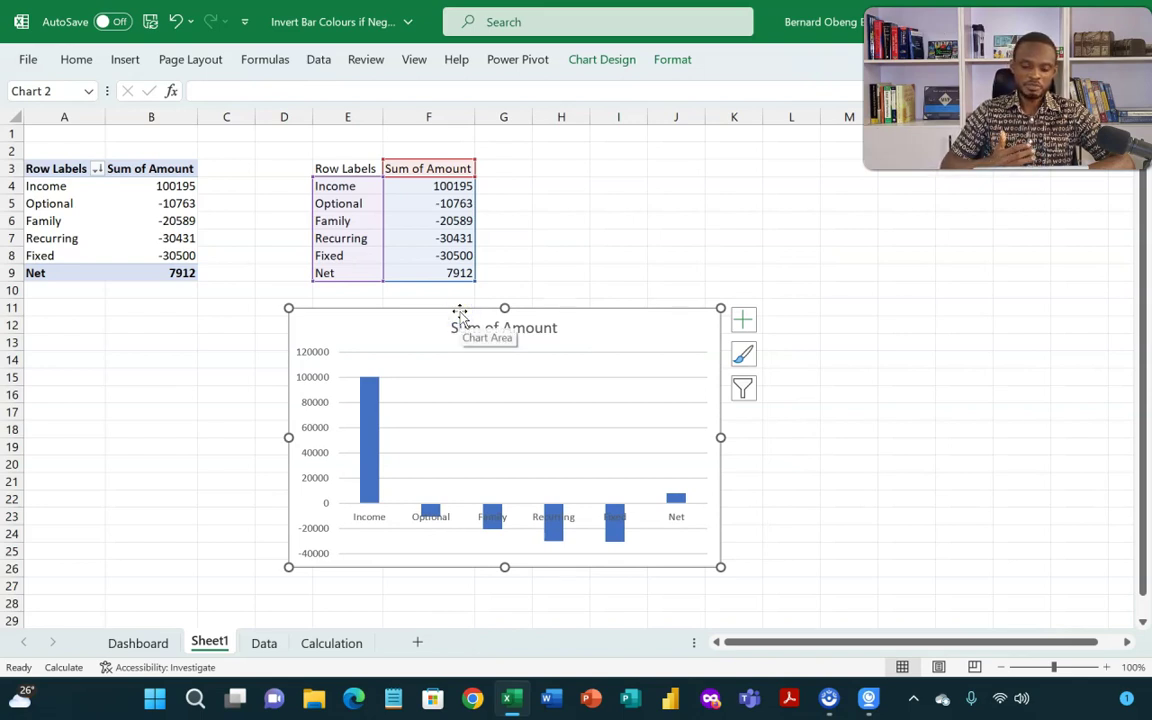
Step: Remove the chart's title, vertical axis labels and gridlines
click(542, 332)
key(Delete)
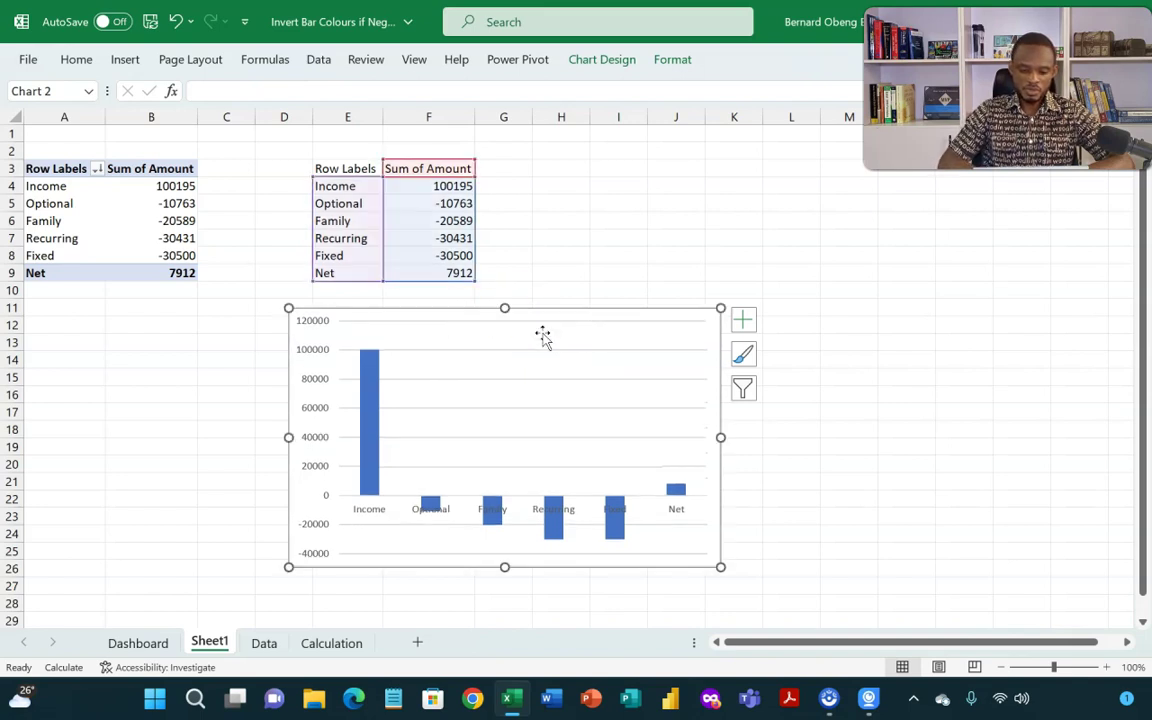
click(319, 406)
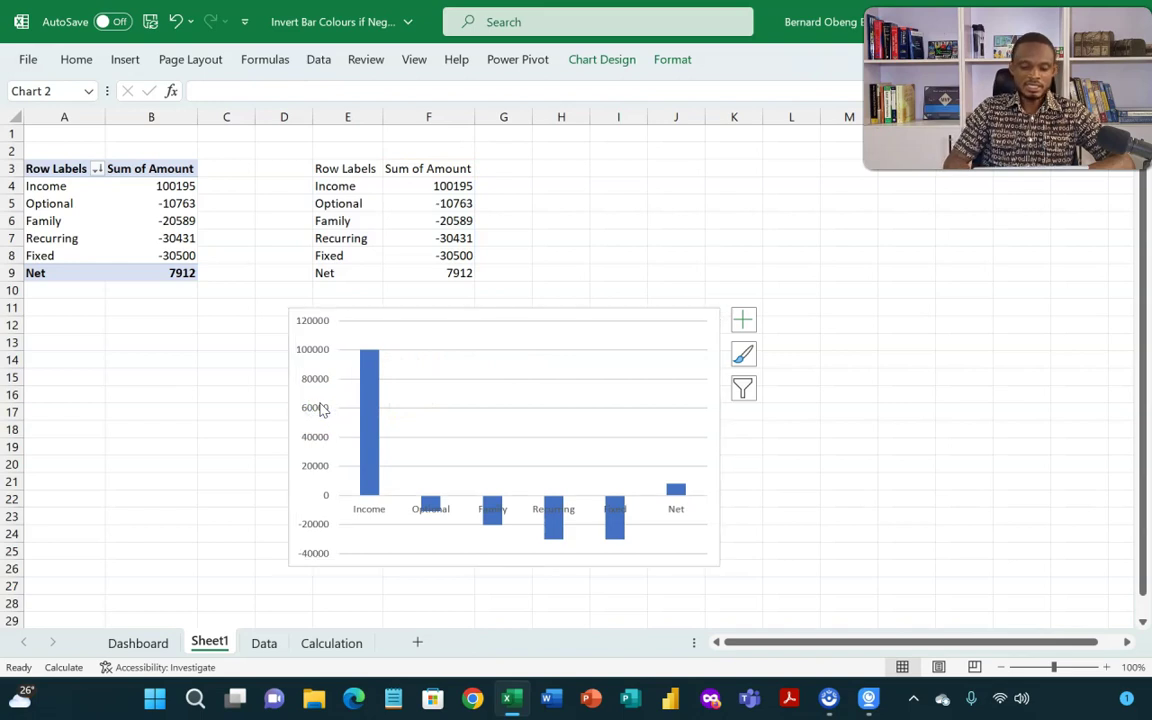
key(Delete)
click(334, 330)
click(511, 393)
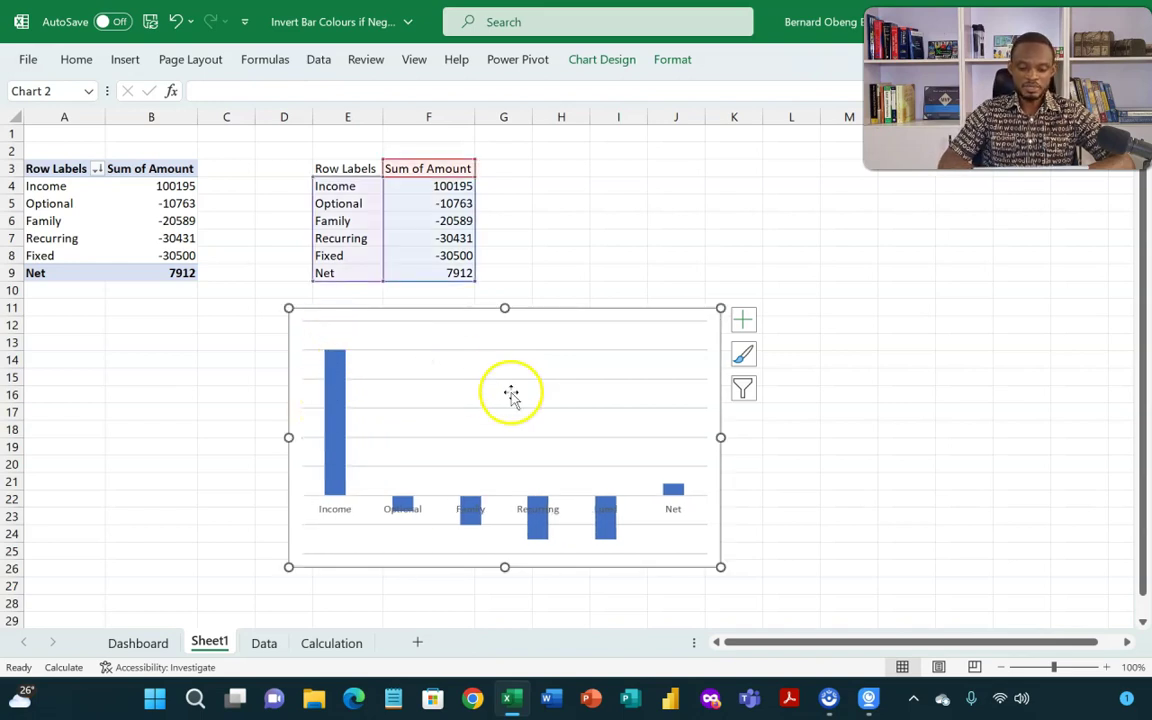
click(586, 379)
key(Delete)
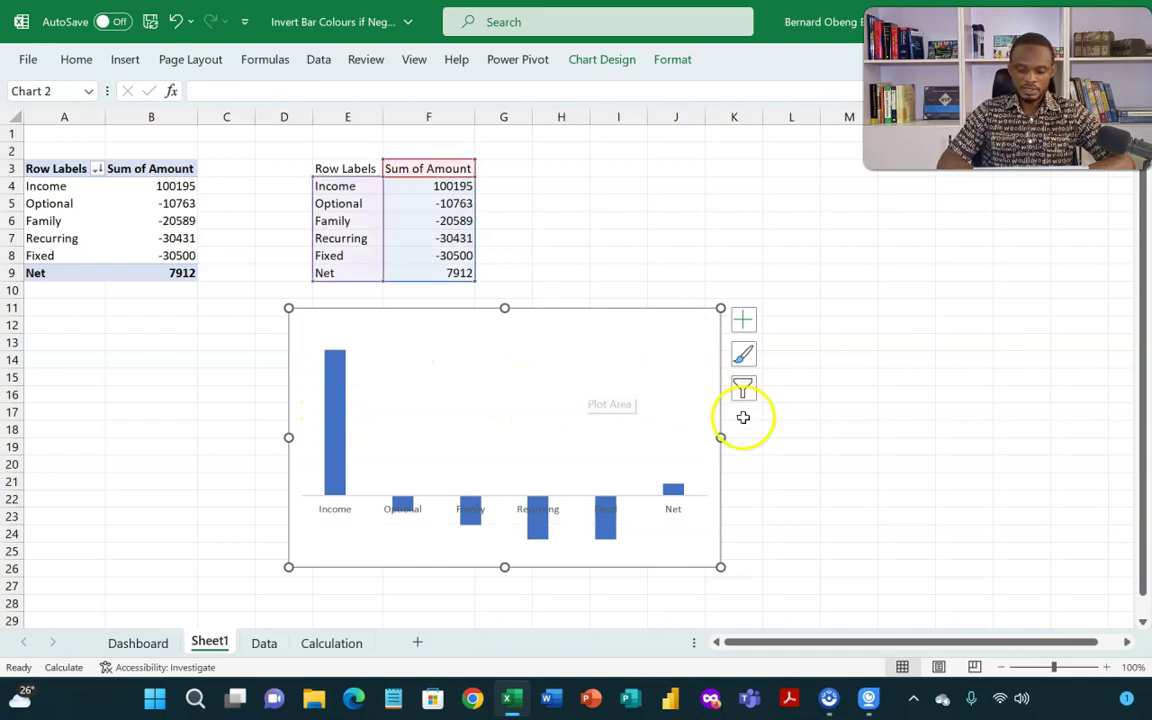
Step: Widen the chart slightly and shift it so its edge starts at column C, below the tables
drag(725, 440, 764, 440)
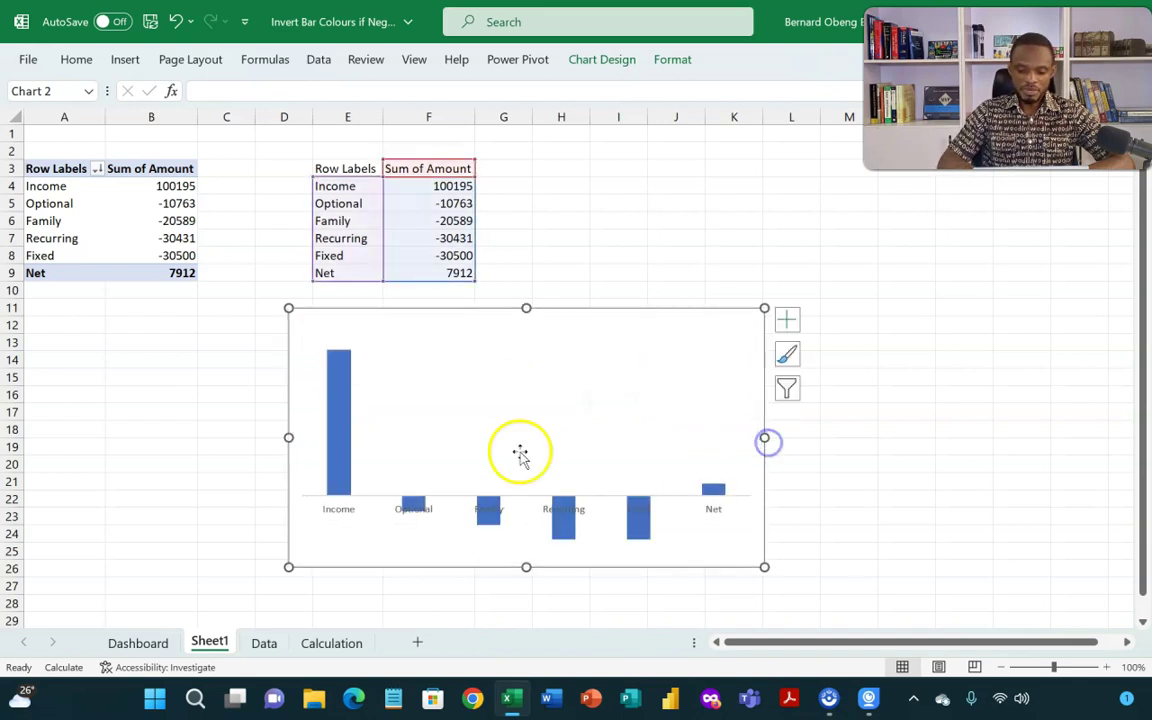
drag(403, 312, 316, 310)
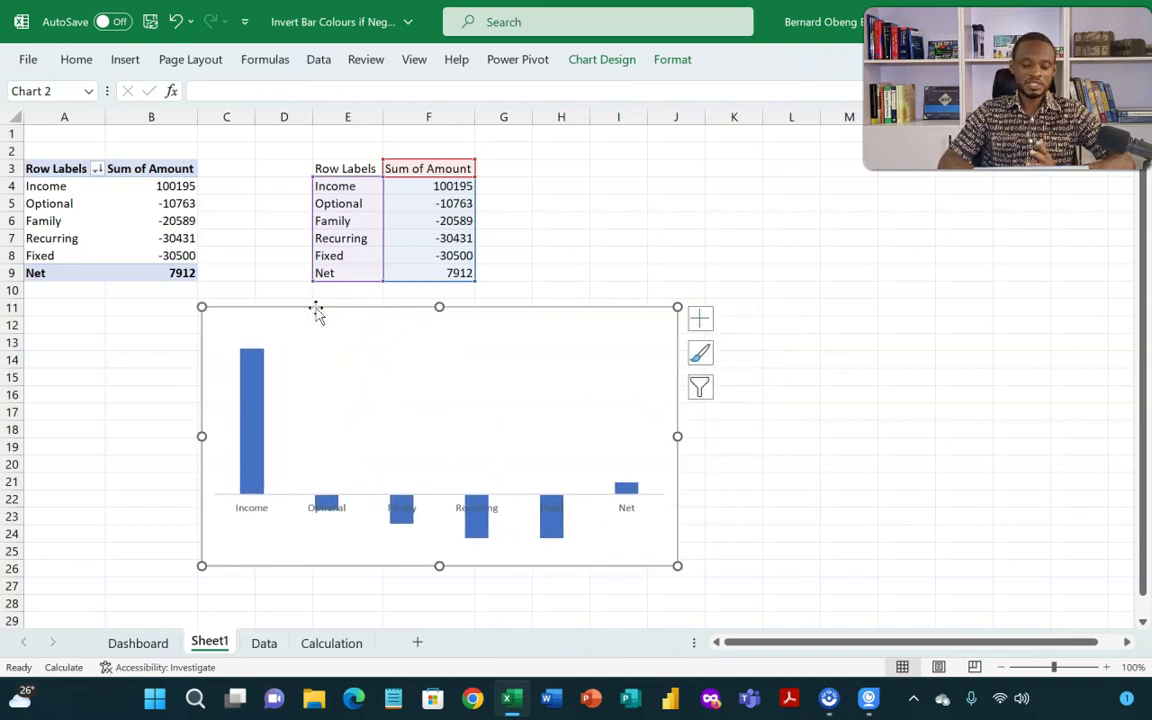
click(277, 345)
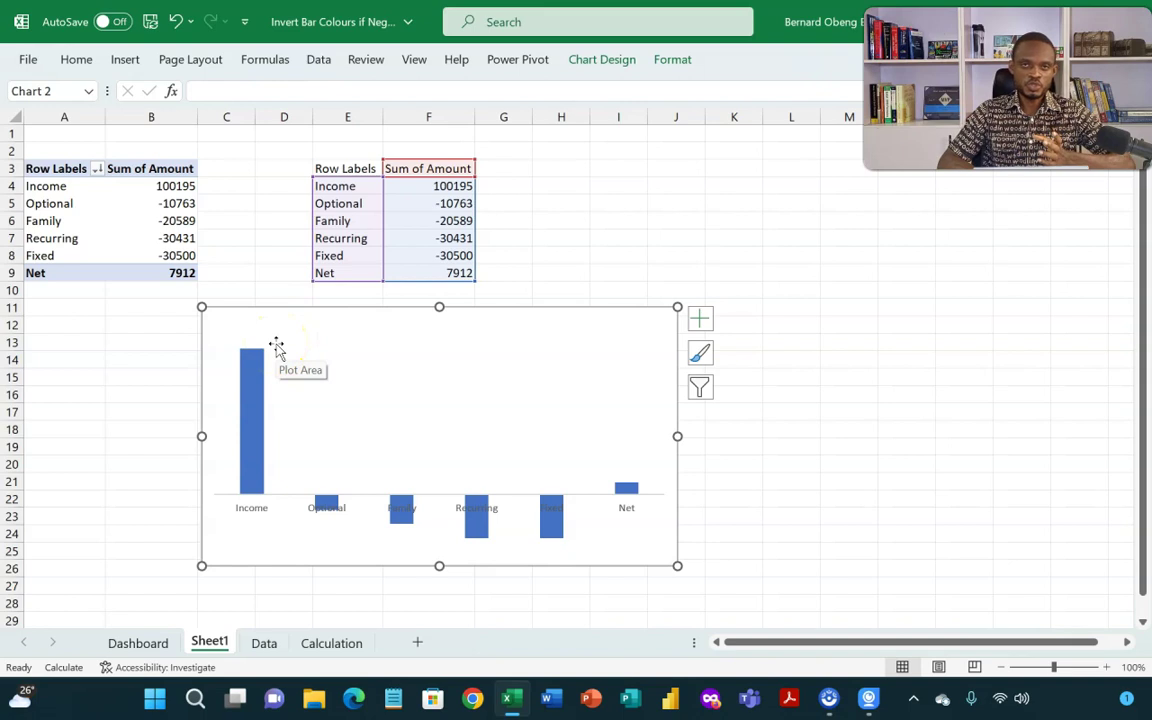
Step: Set the gap width of the Sum of Amount column series to 64%
click(257, 365)
key(ctrl+1)
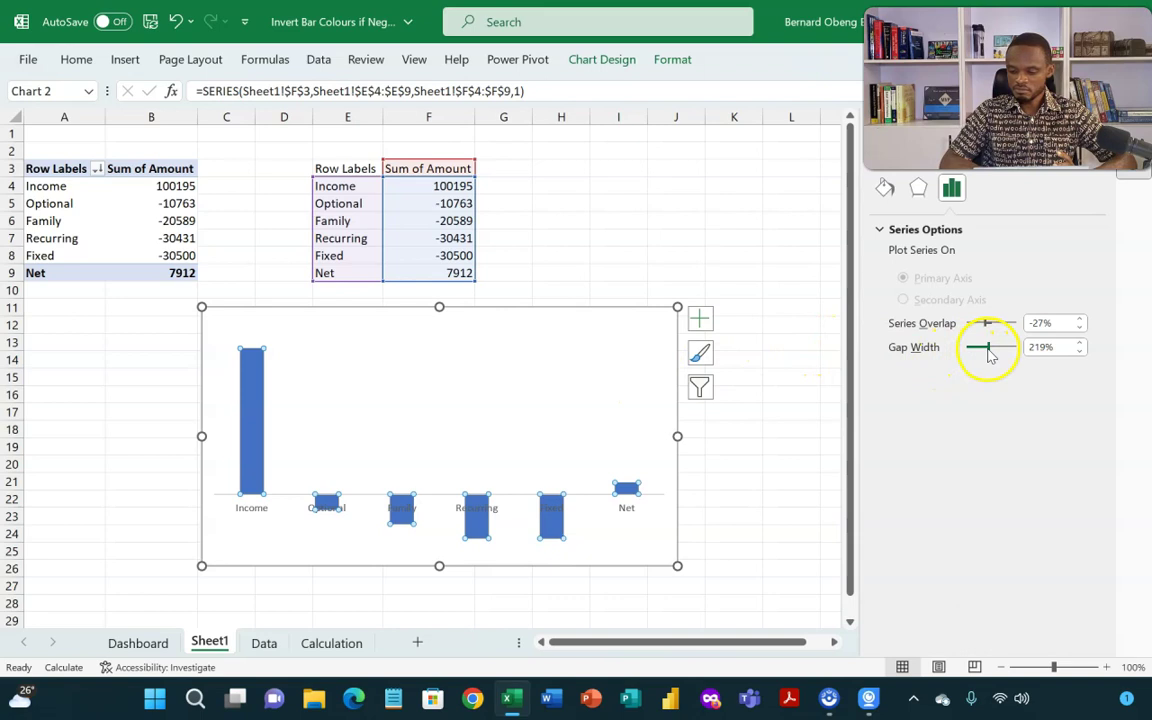
click(987, 349)
drag(977, 351, 975, 356)
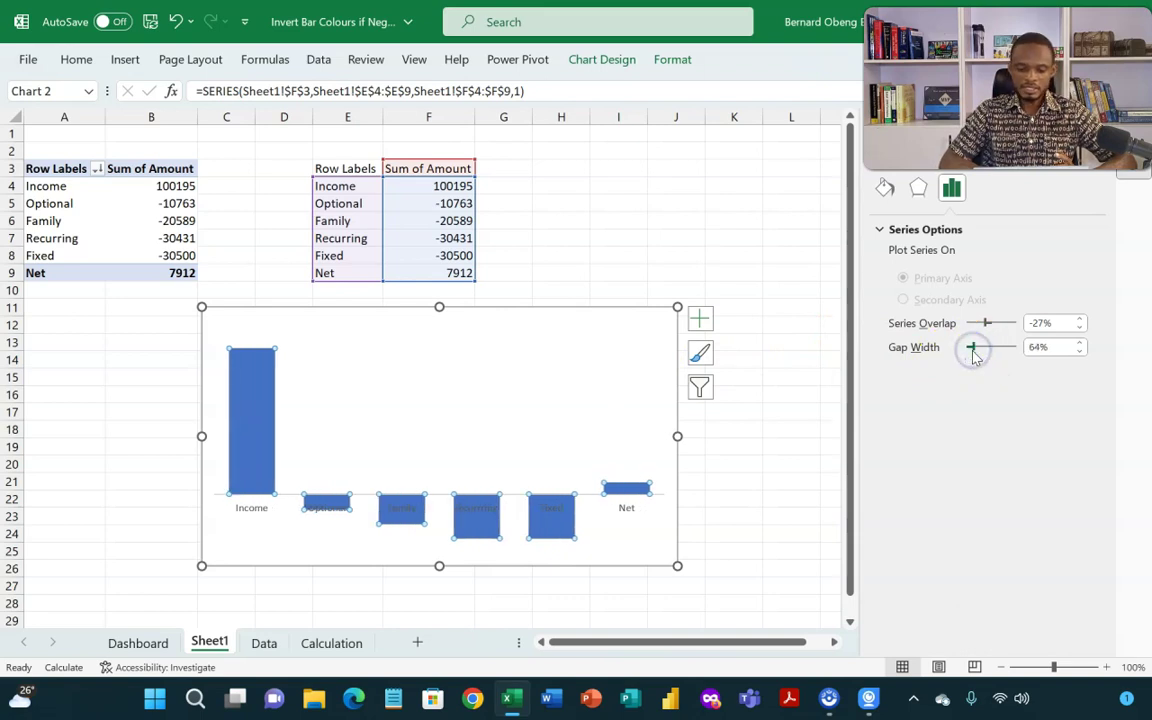
Step: Turn on Invert if negative in the fill options of the Sum of Amount column series
click(885, 189)
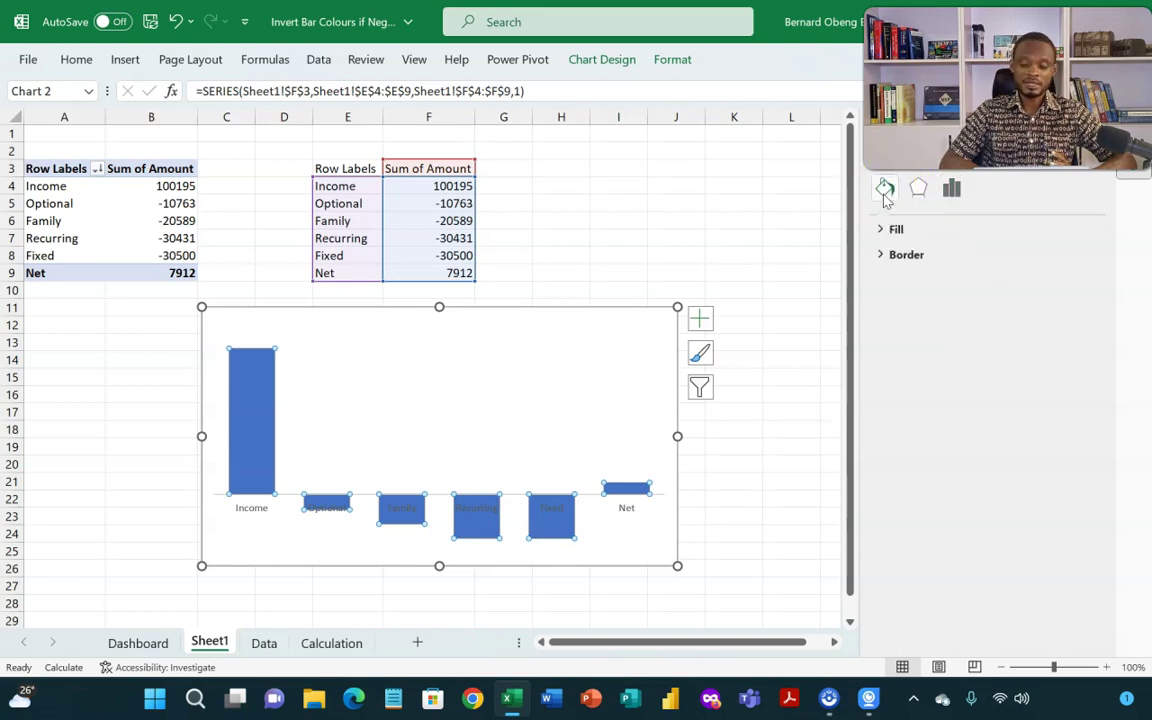
click(881, 230)
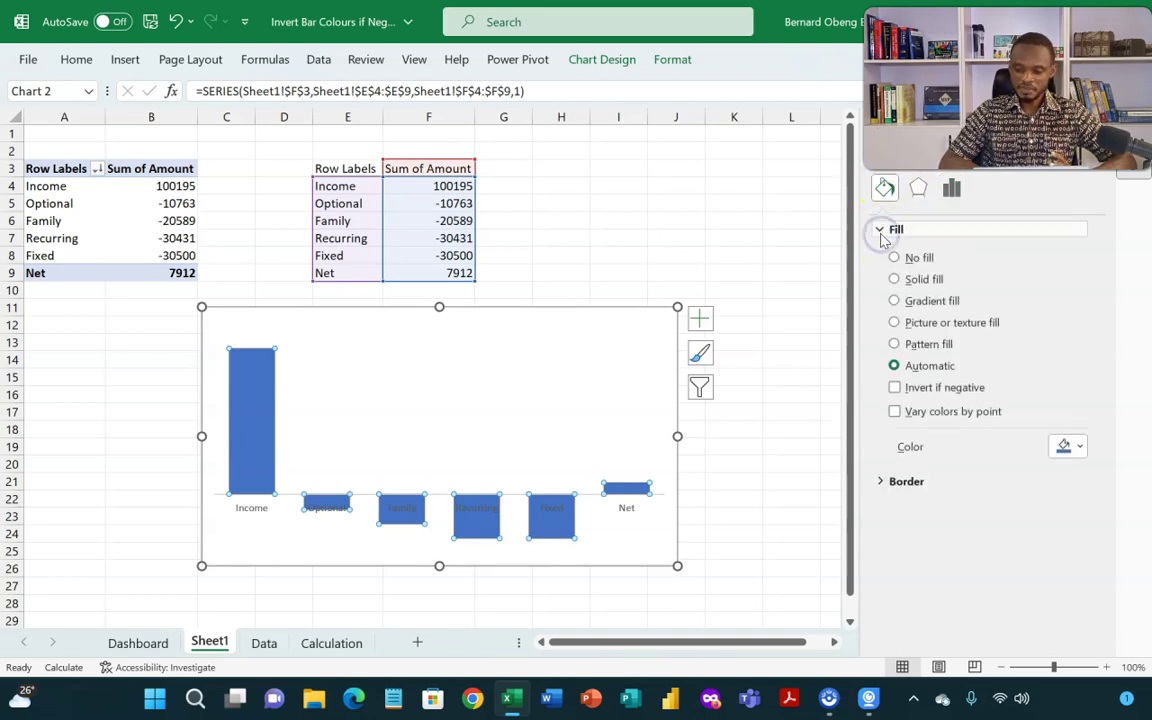
click(895, 321)
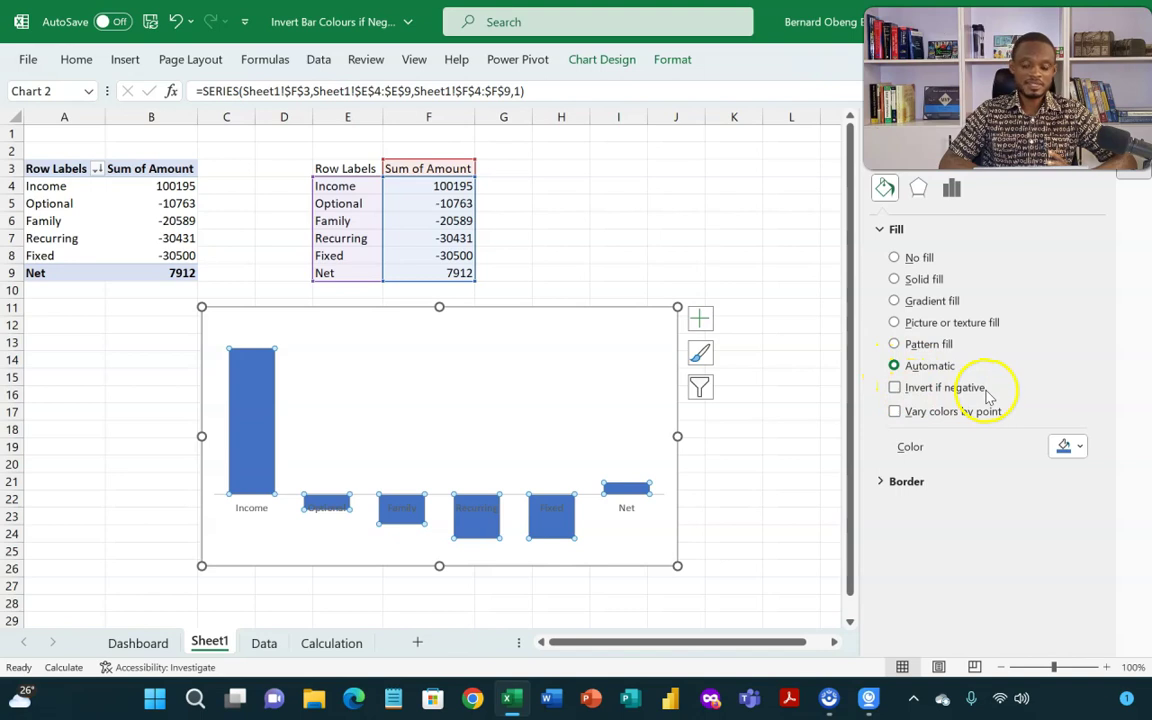
click(894, 390)
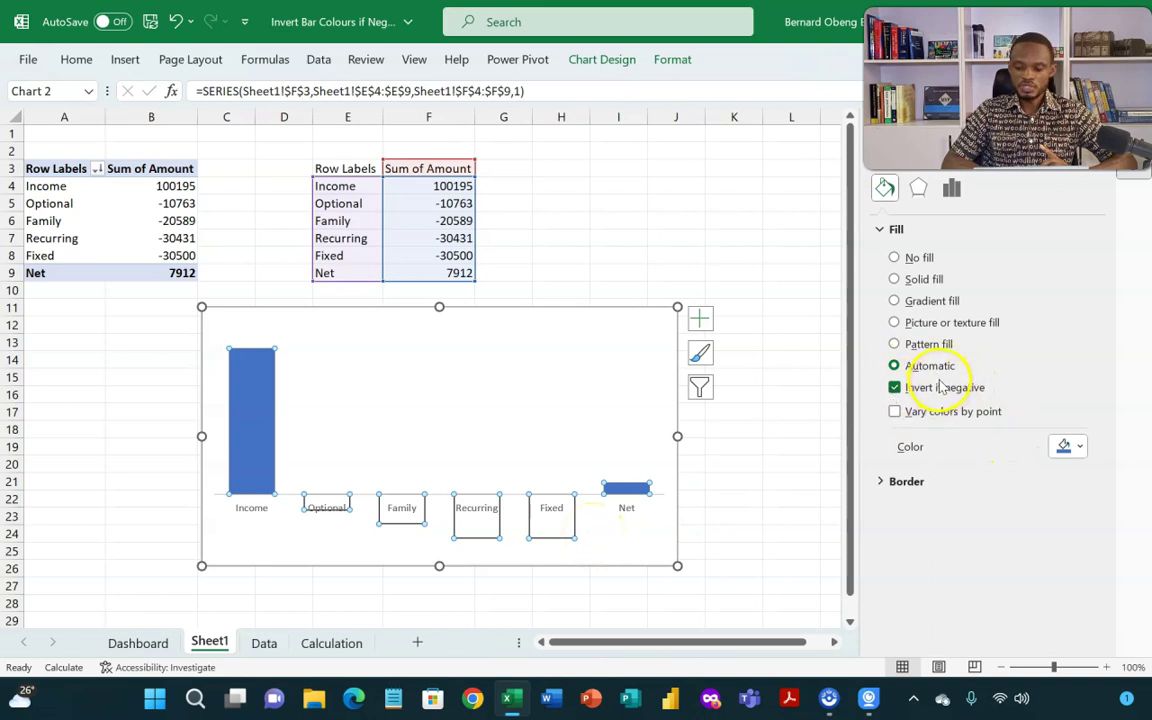
Step: Give the column series a solid fill, standard green for positive bars and light red for the inverted negative bars
click(894, 280)
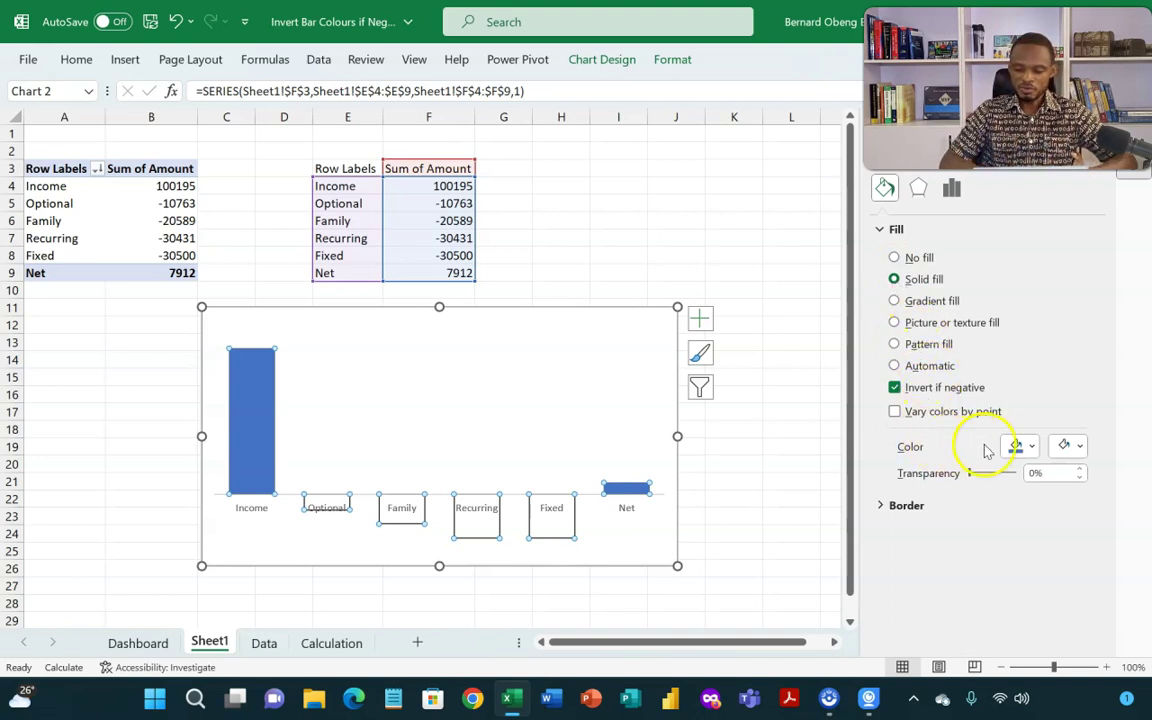
click(1031, 447)
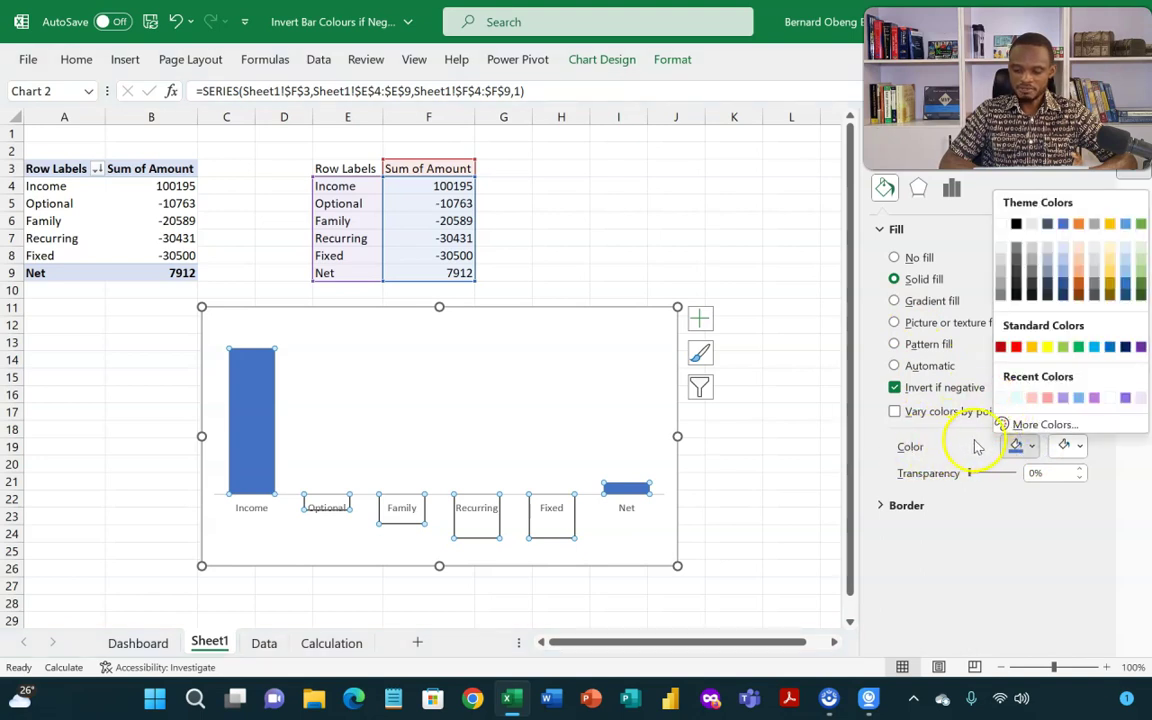
click(1078, 346)
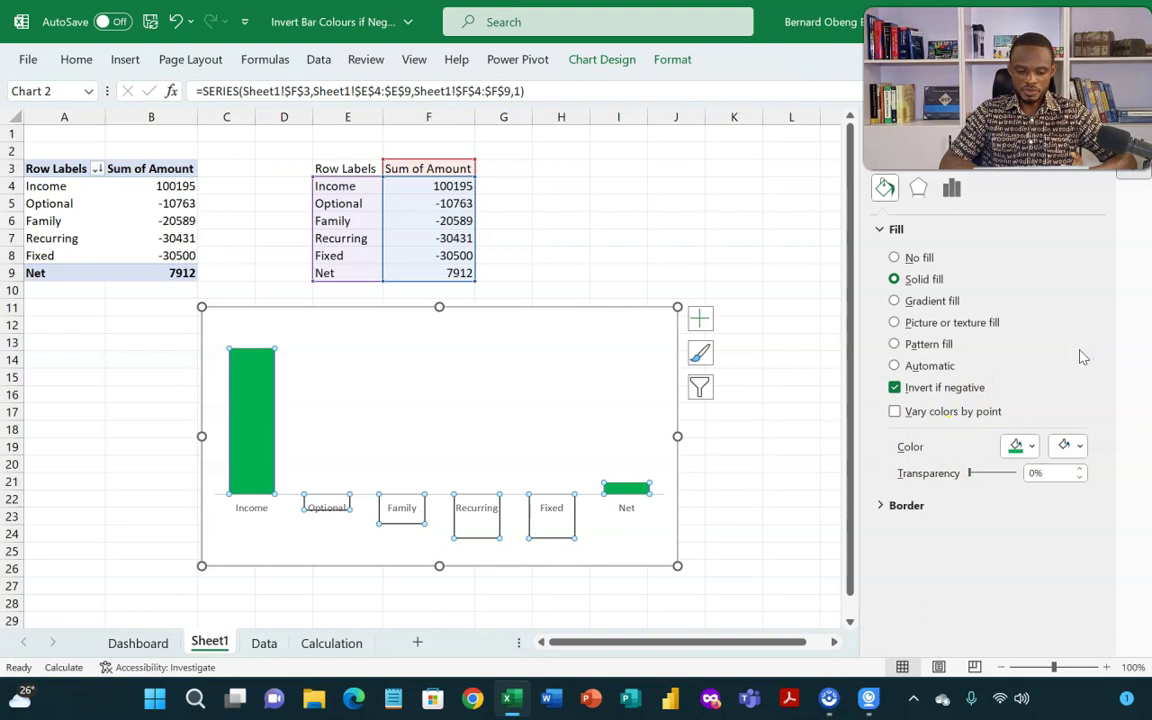
click(1068, 444)
click(1047, 397)
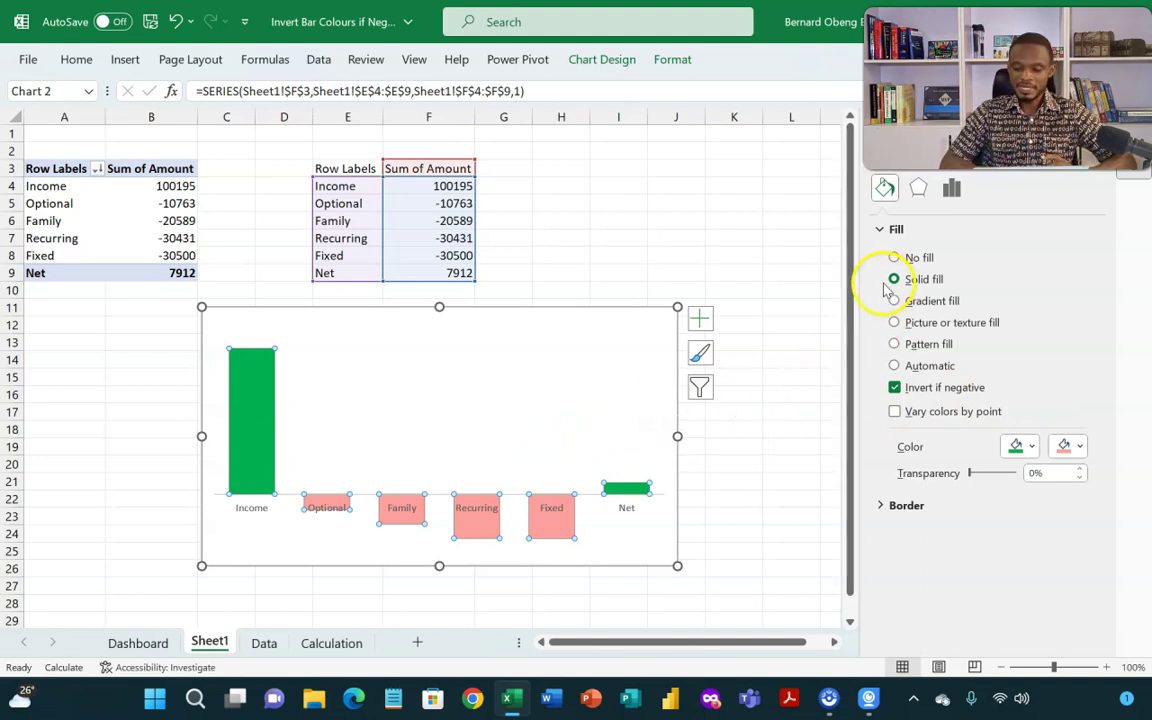
click(737, 270)
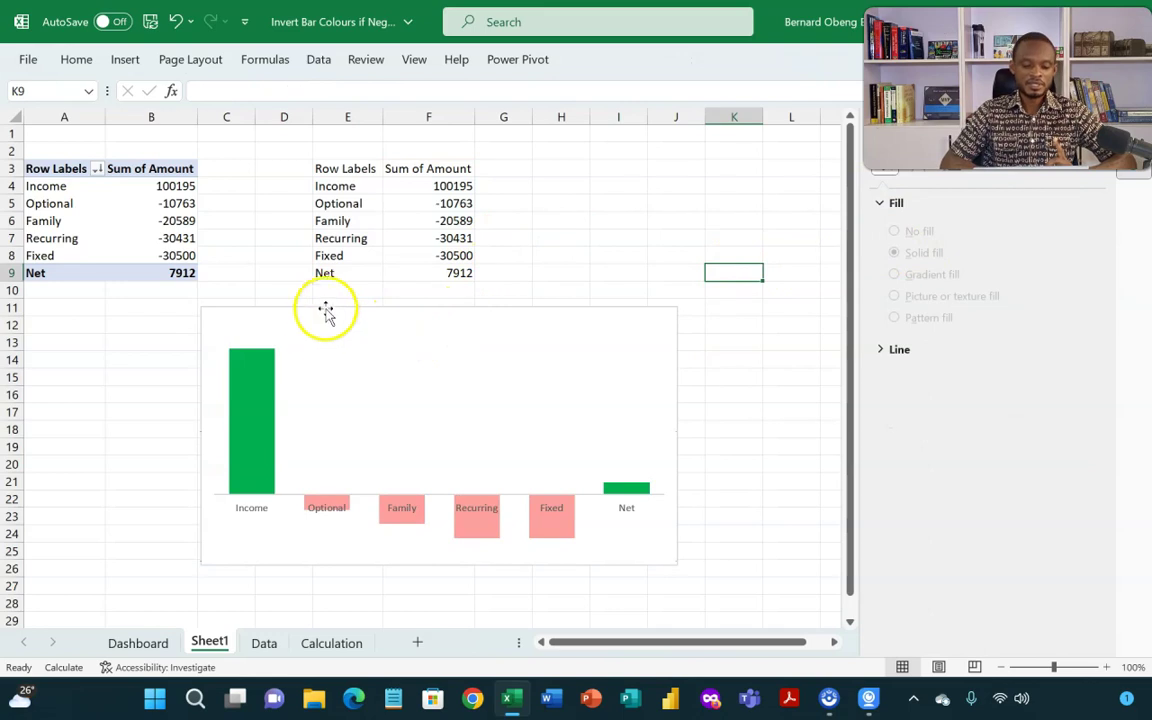
Step: Insert a Month slicer for the PivotTable at A3
click(129, 222)
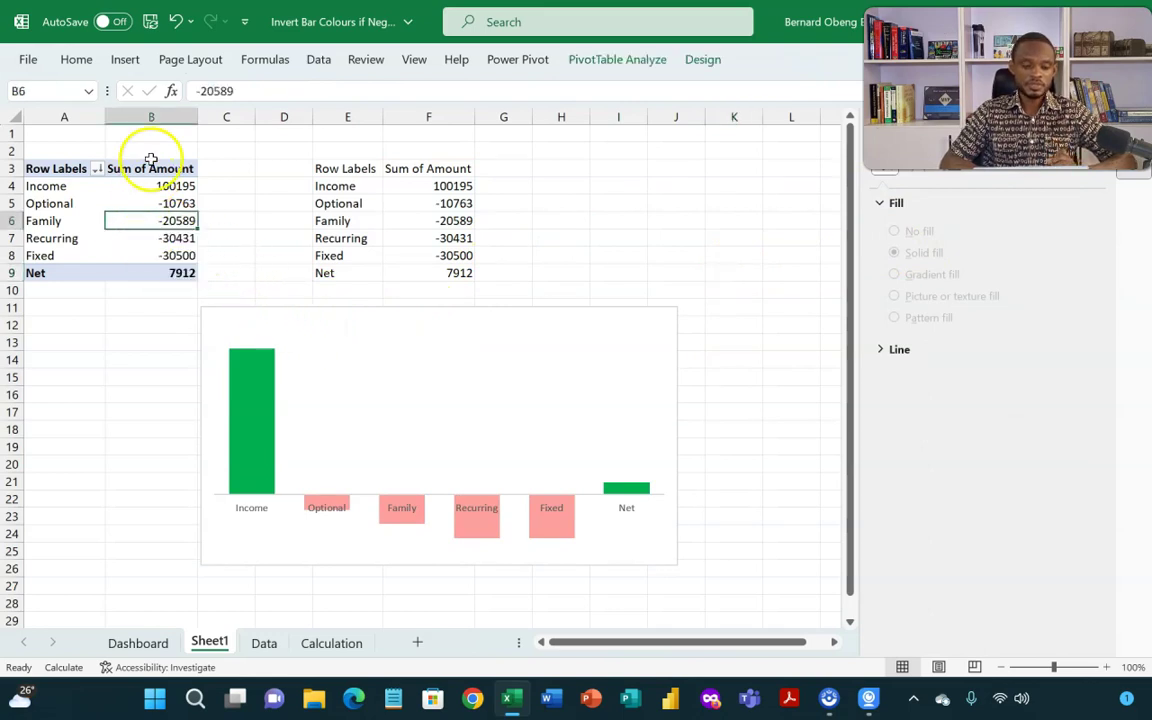
click(133, 60)
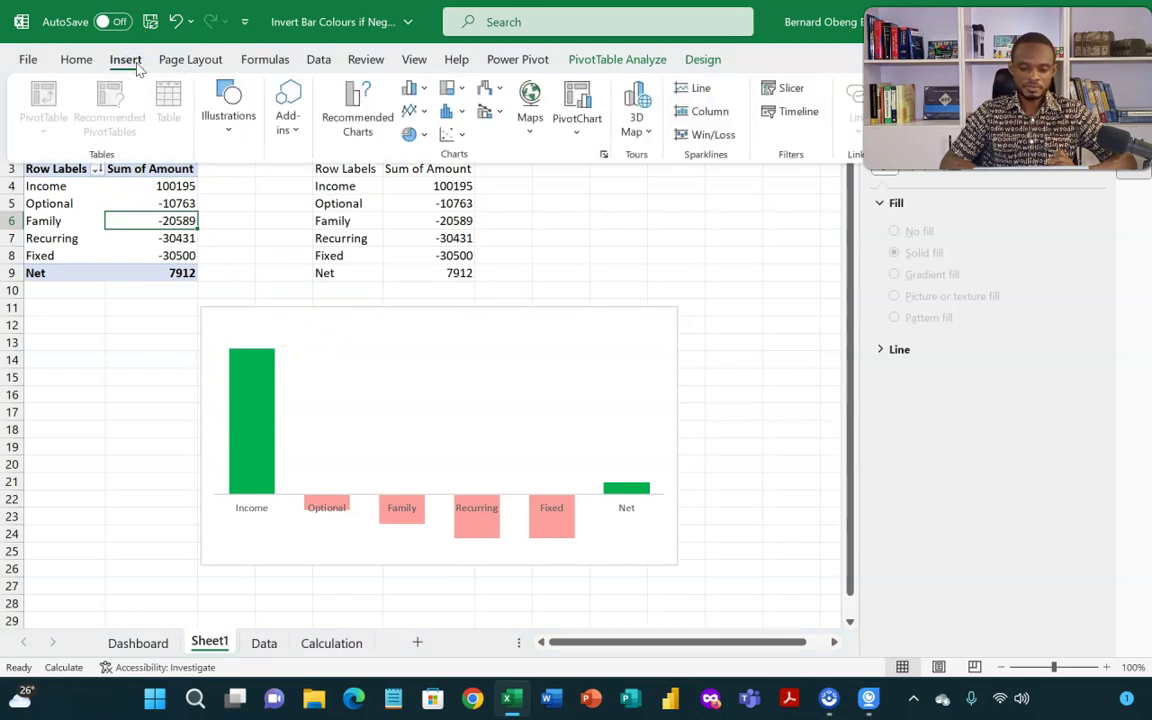
click(785, 89)
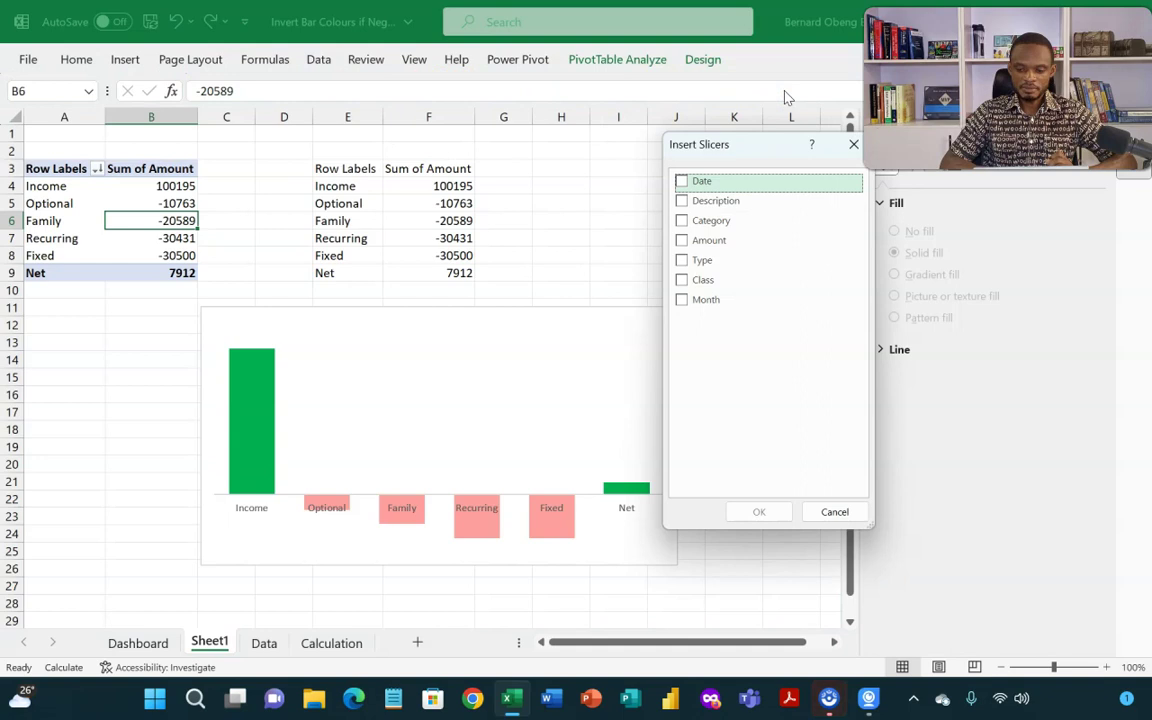
click(682, 300)
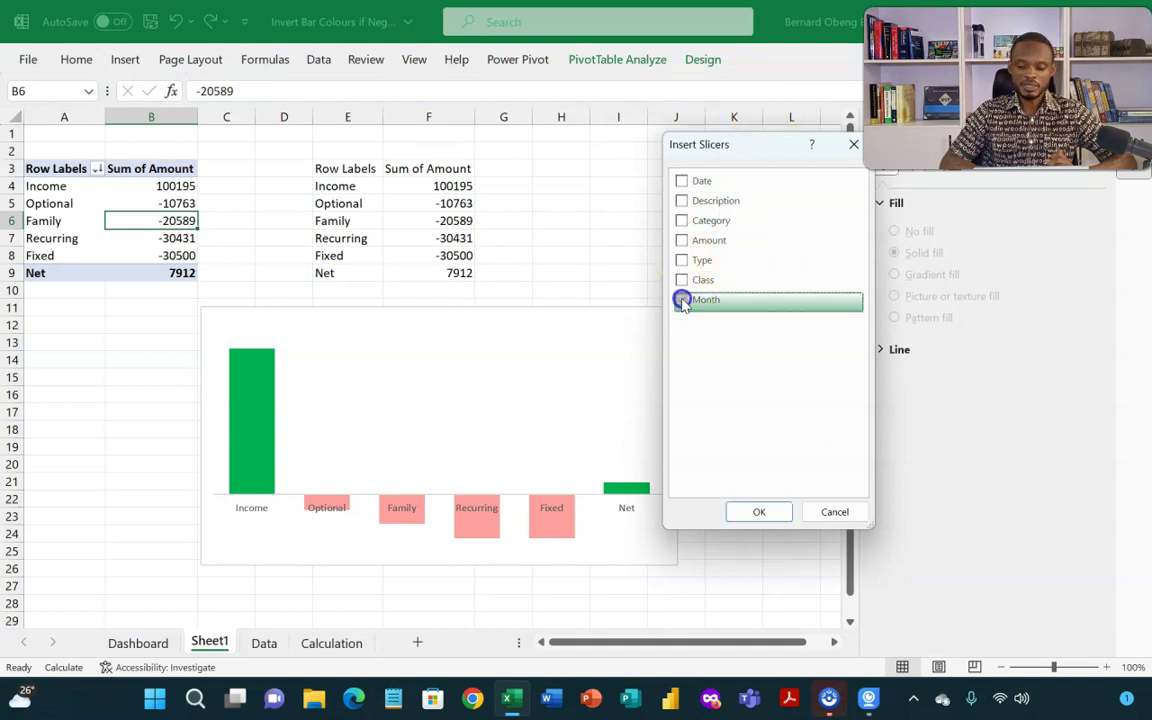
click(758, 512)
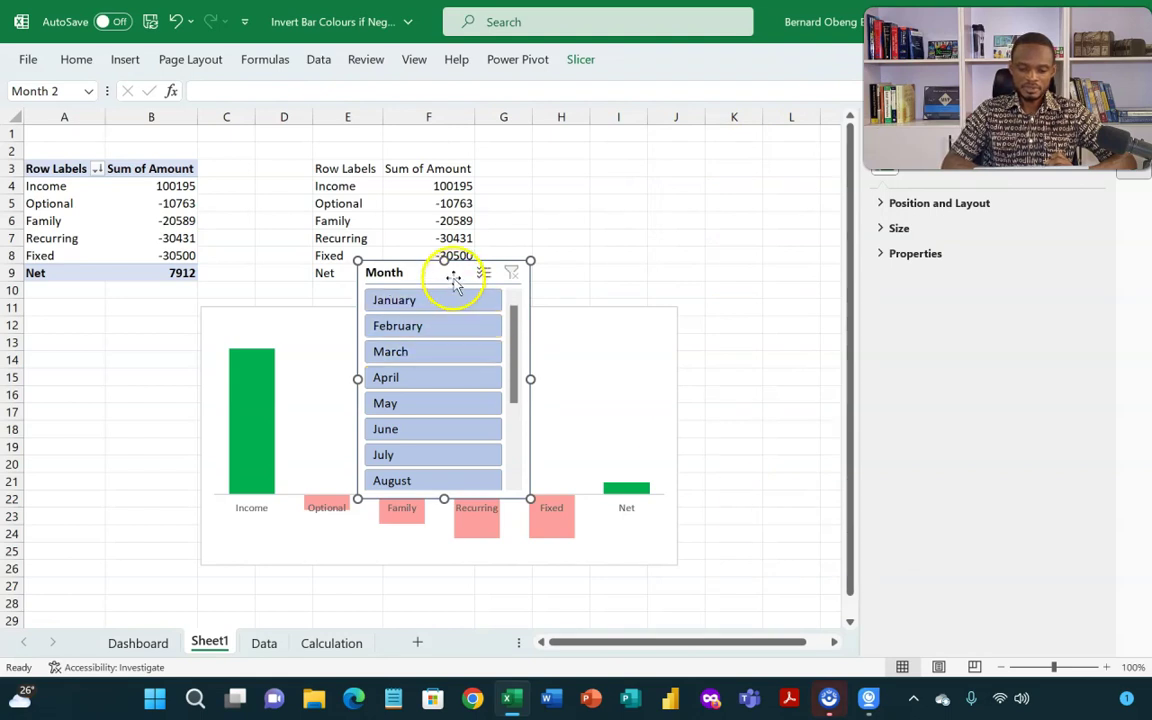
Step: Arrange the Month slicer and the chart side by side below the tables without overlap, and filter to January
drag(453, 276, 753, 304)
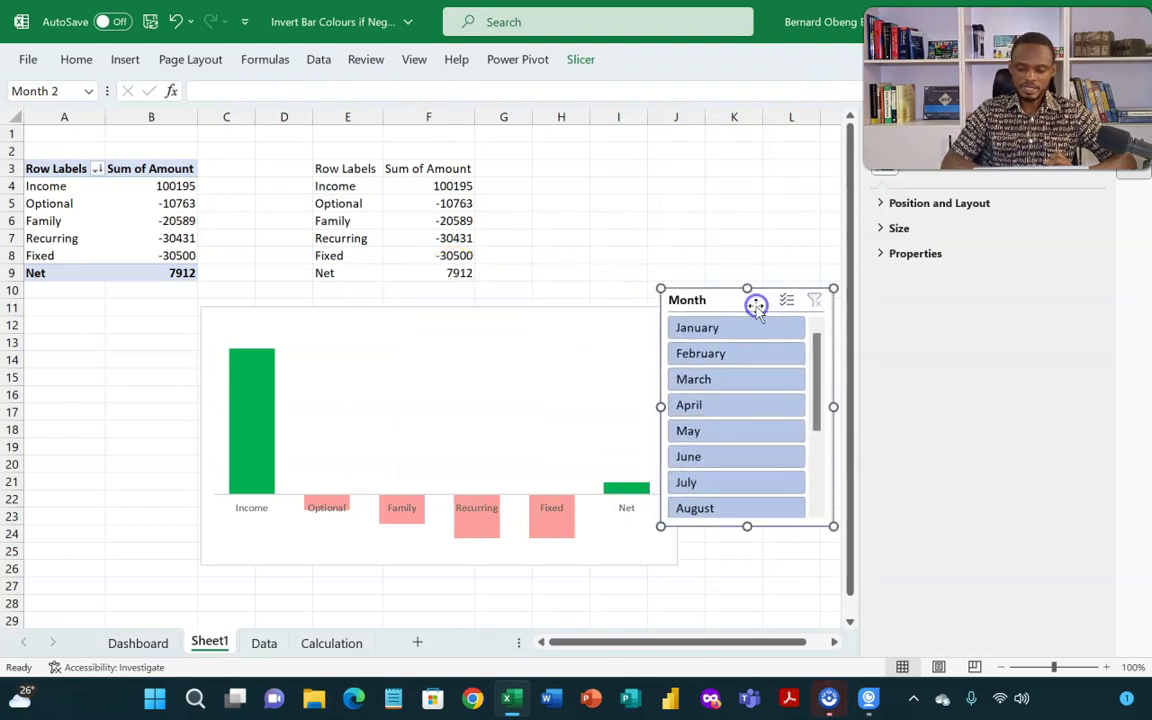
drag(555, 314, 442, 301)
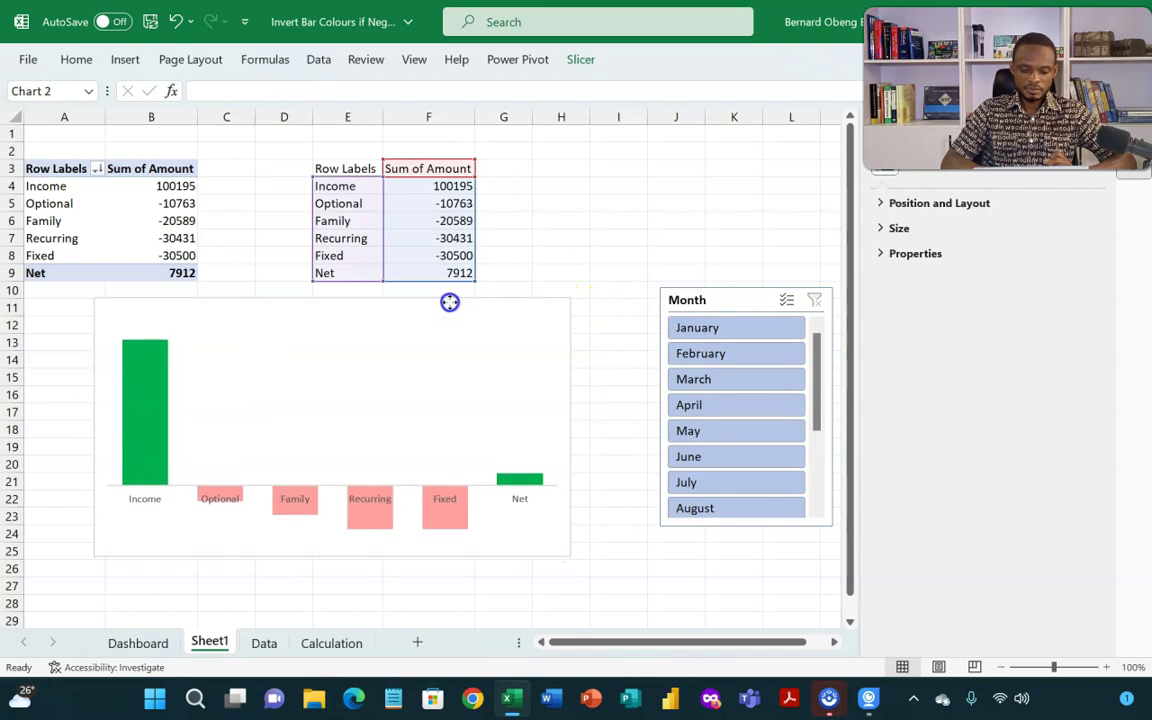
click(697, 330)
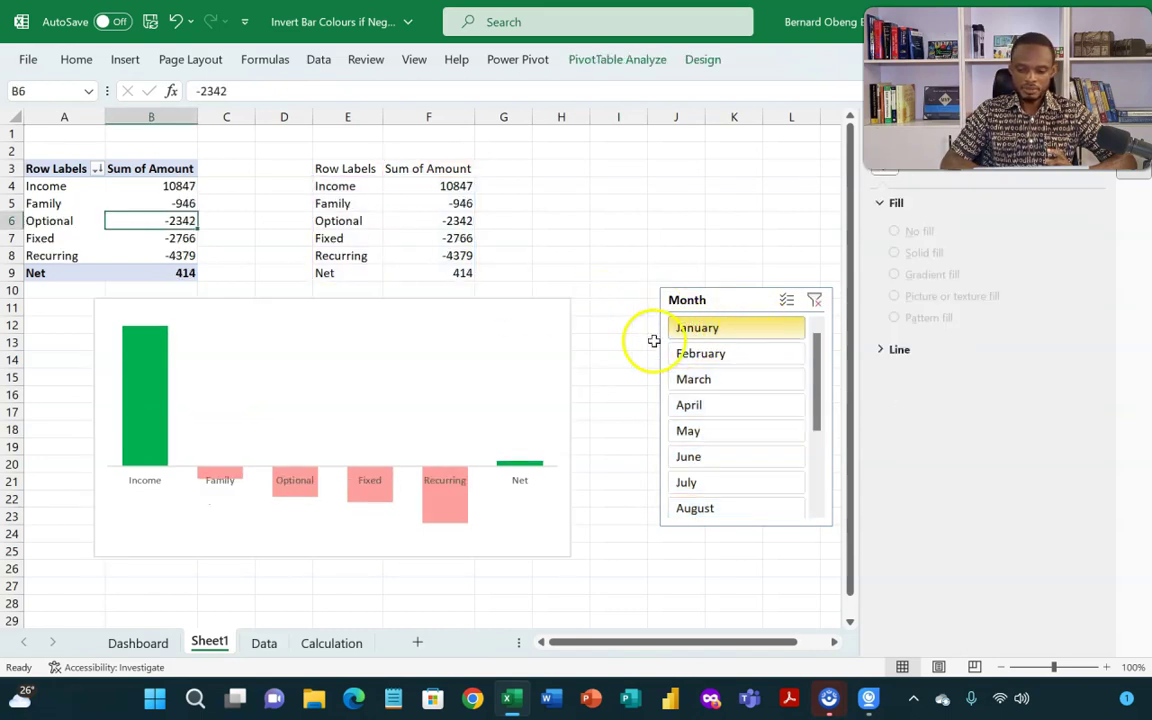
Step: Add data labels to the column chart
click(545, 312)
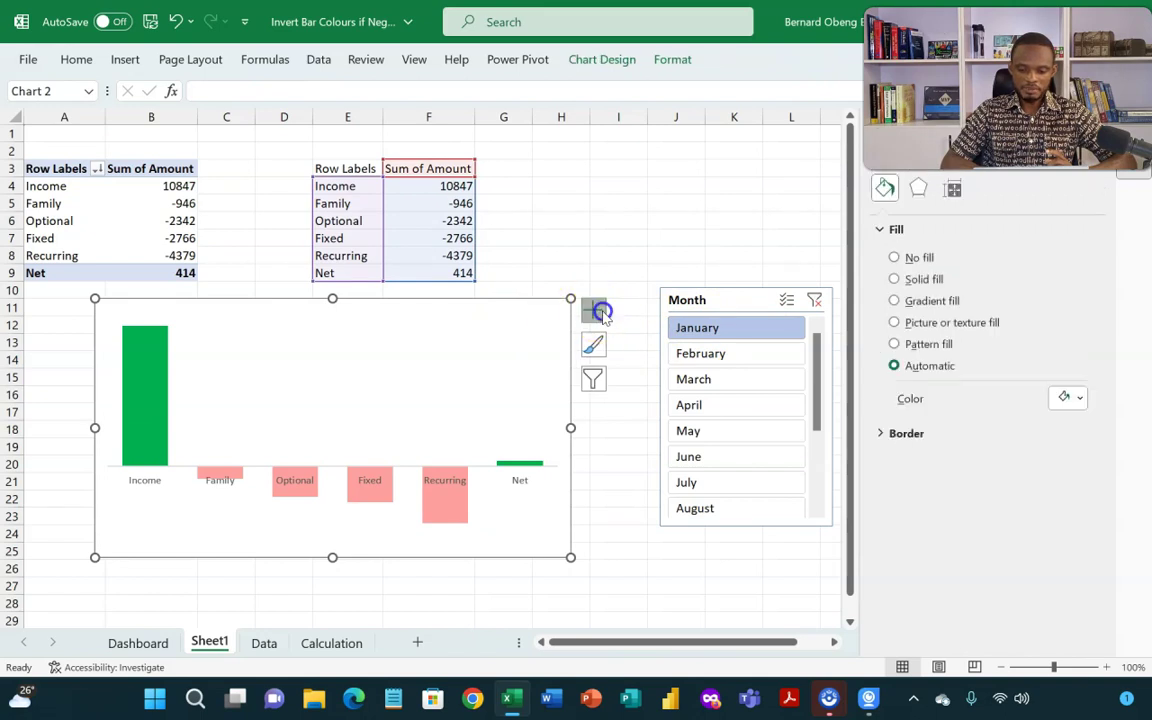
click(593, 311)
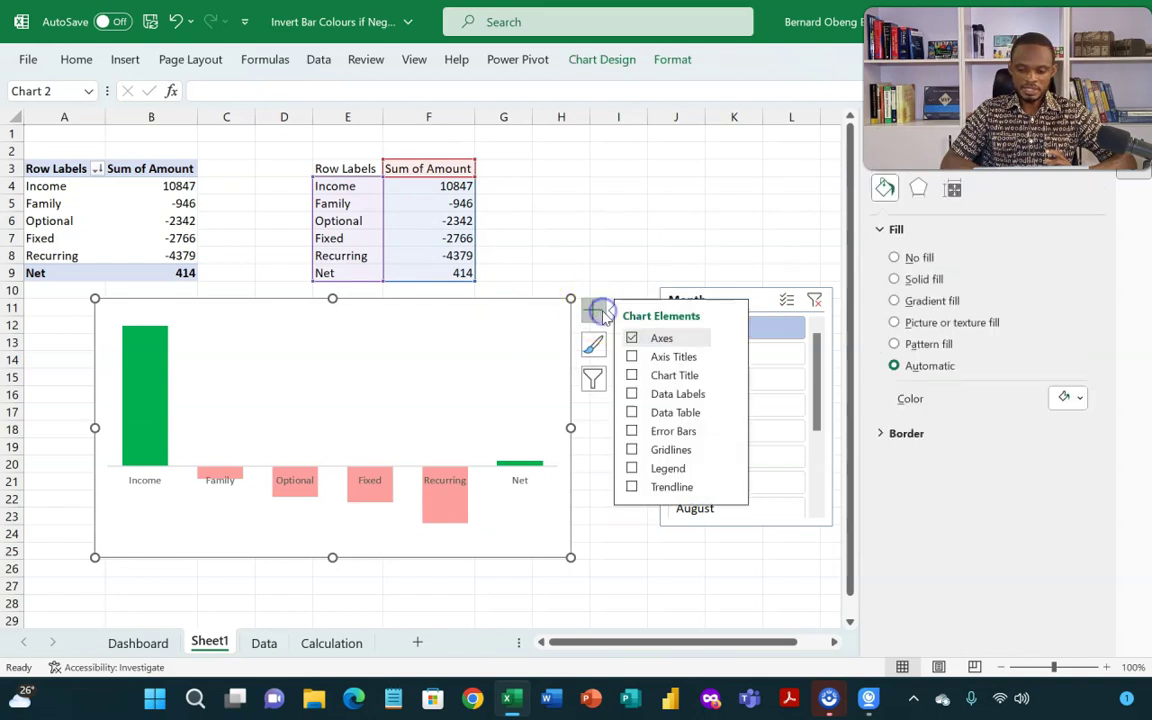
click(631, 394)
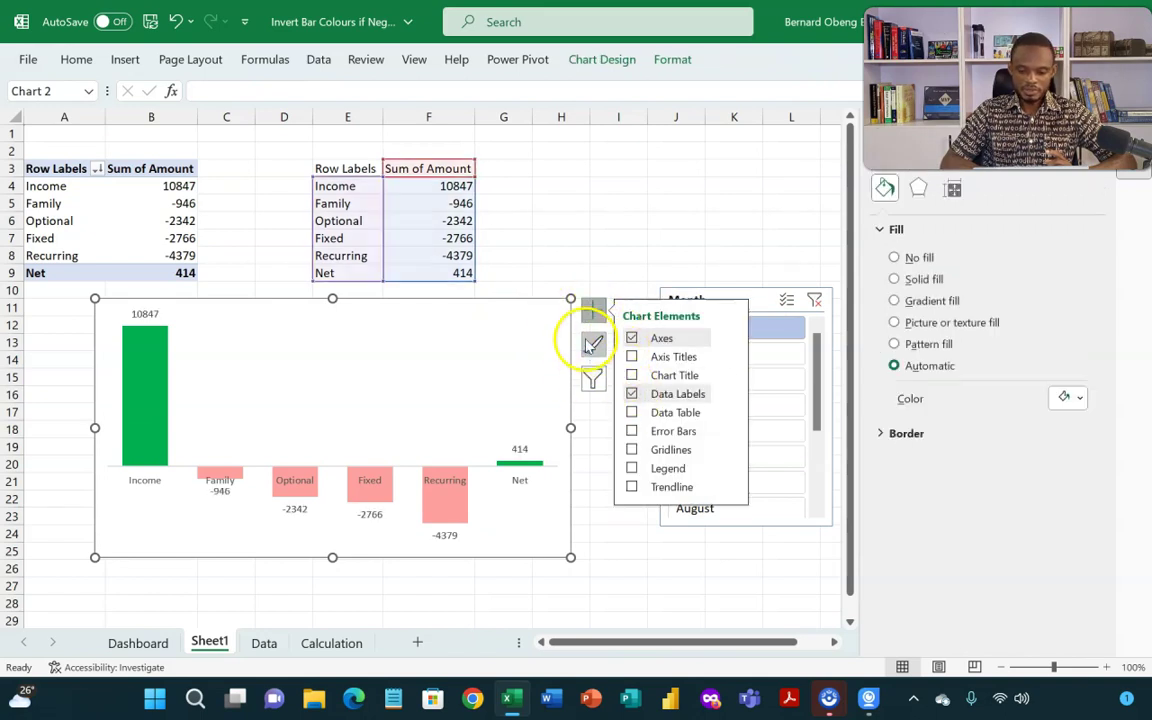
click(547, 271)
click(547, 271)
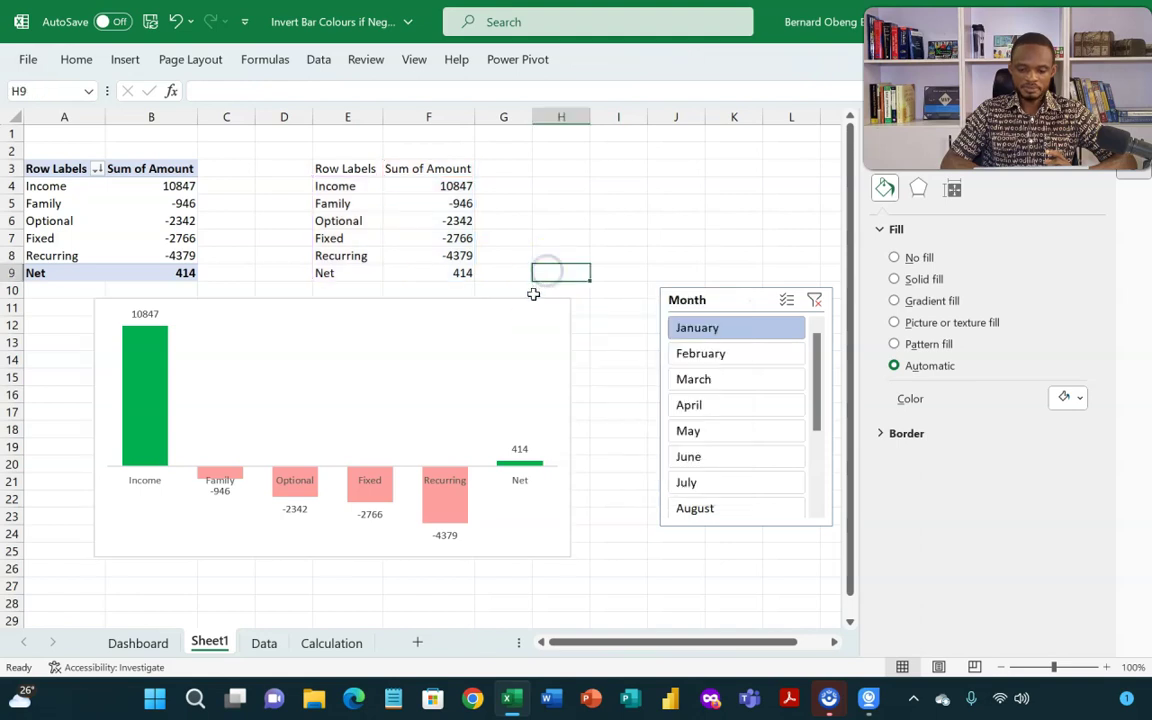
click(527, 303)
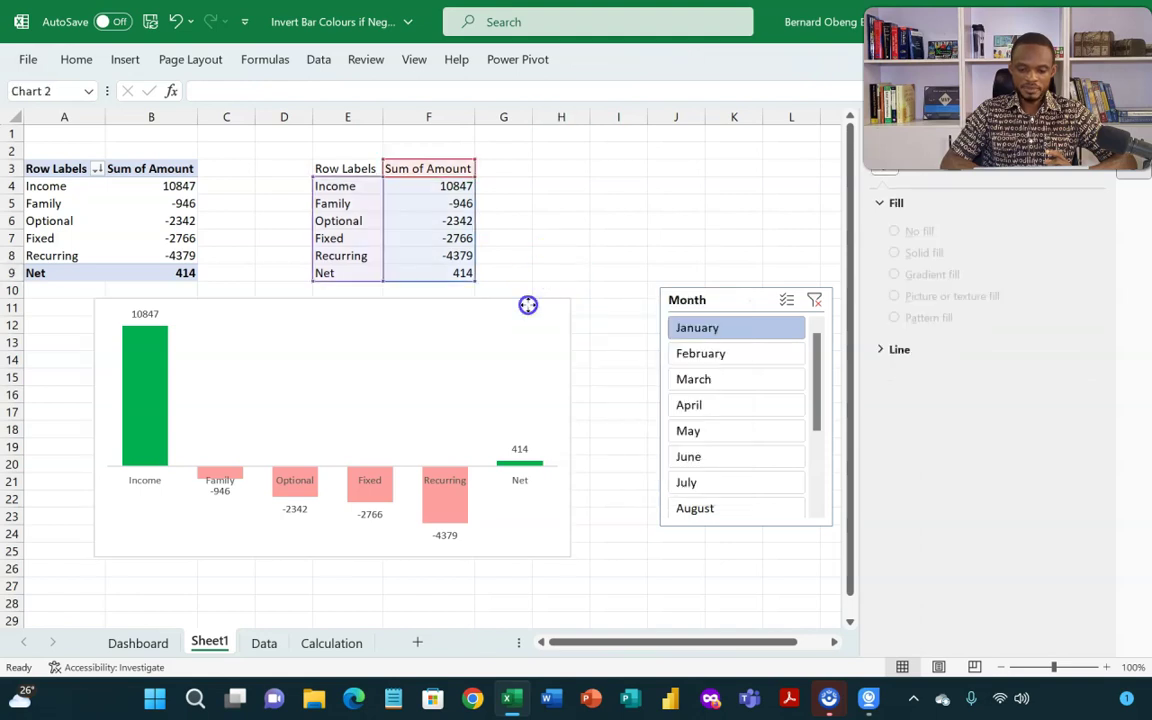
Step: Switch the Month slicer through February, March and April to check how the chart's bars and colours respond
click(716, 356)
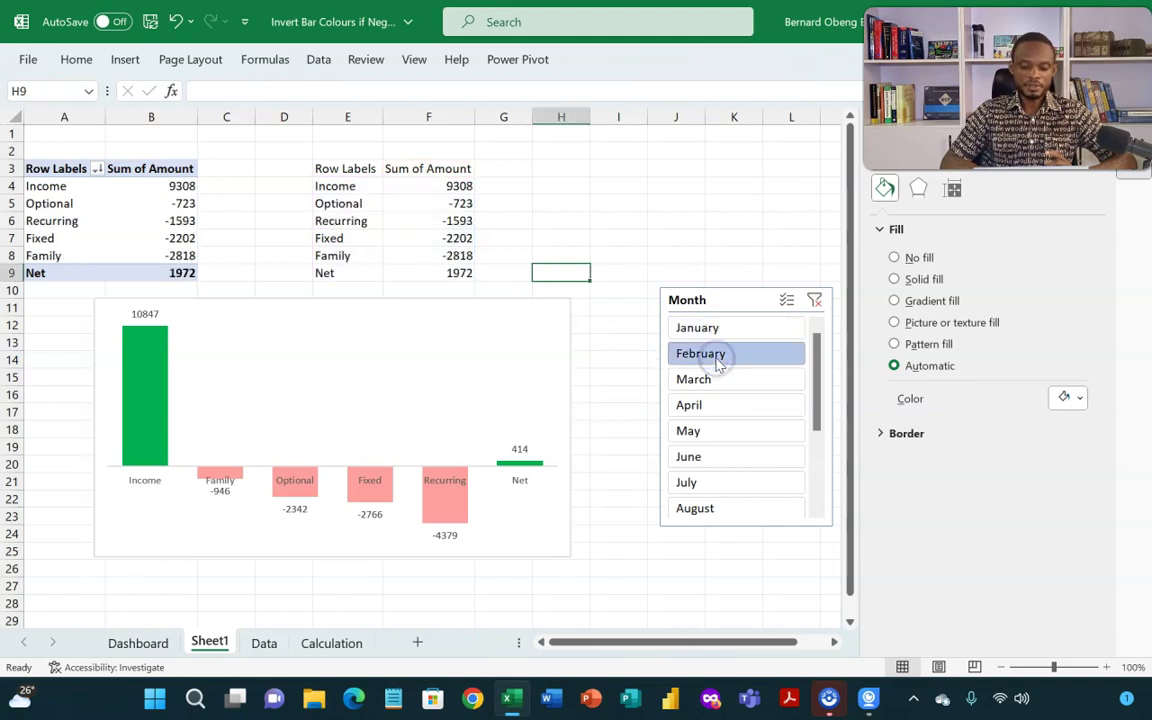
click(717, 384)
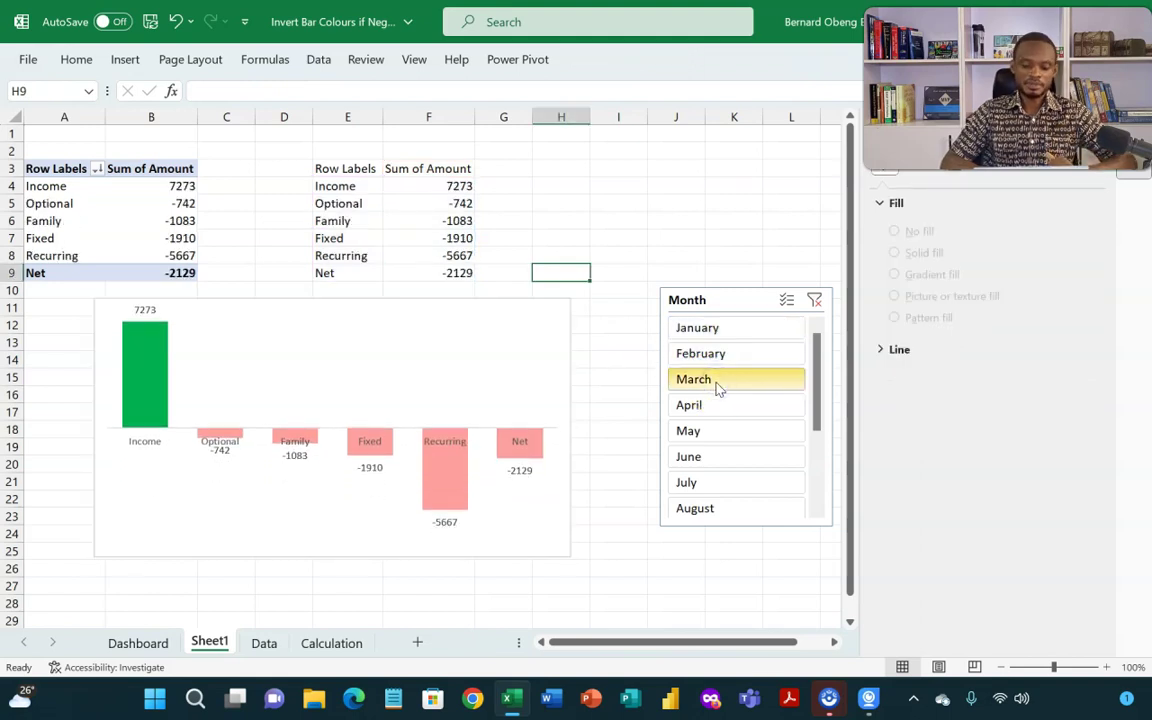
click(715, 405)
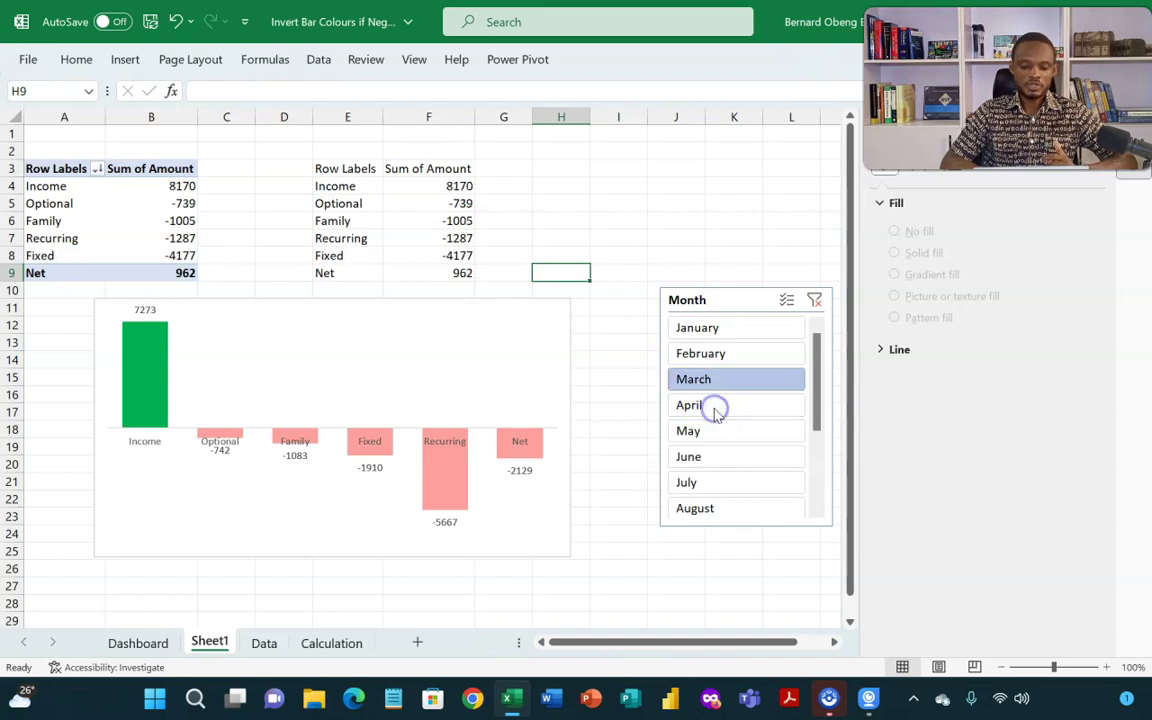